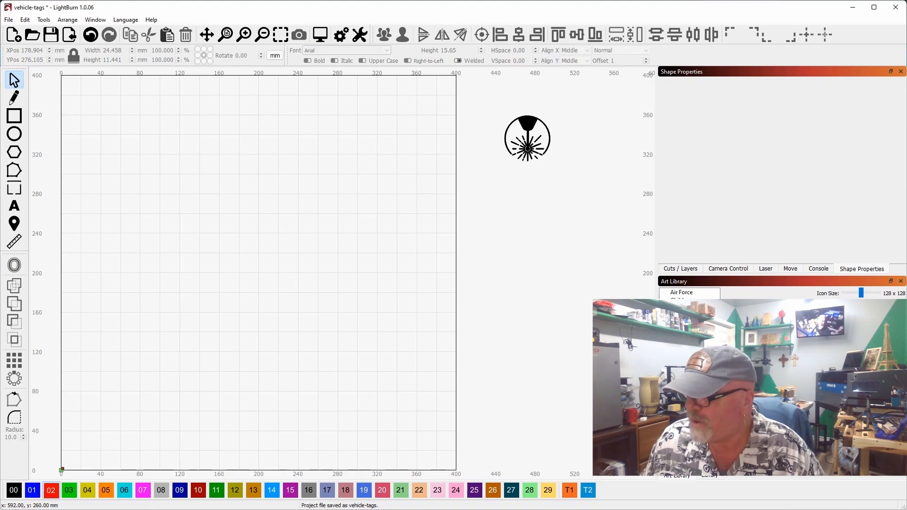
drag(906, 261, 822, 260)
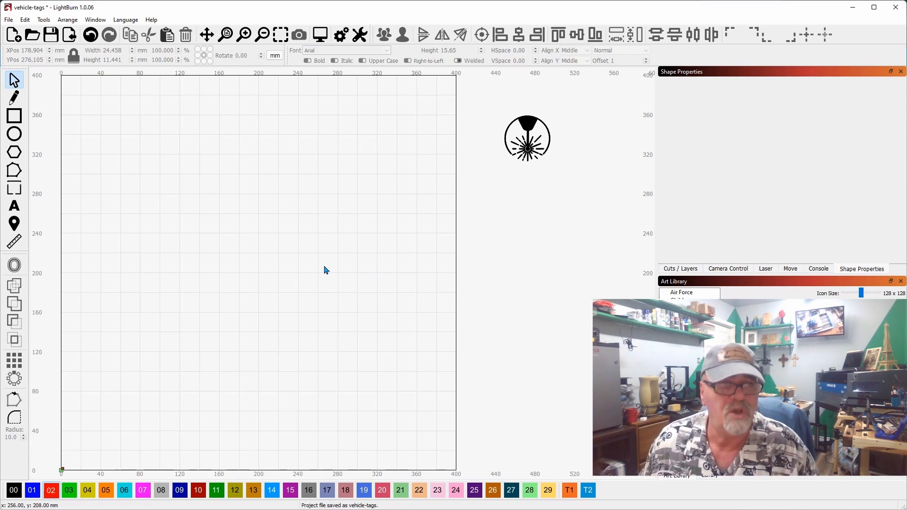
Draw a rectangle about 92 mm wide and 56 mm high in the upper part of the work area
click(14, 116)
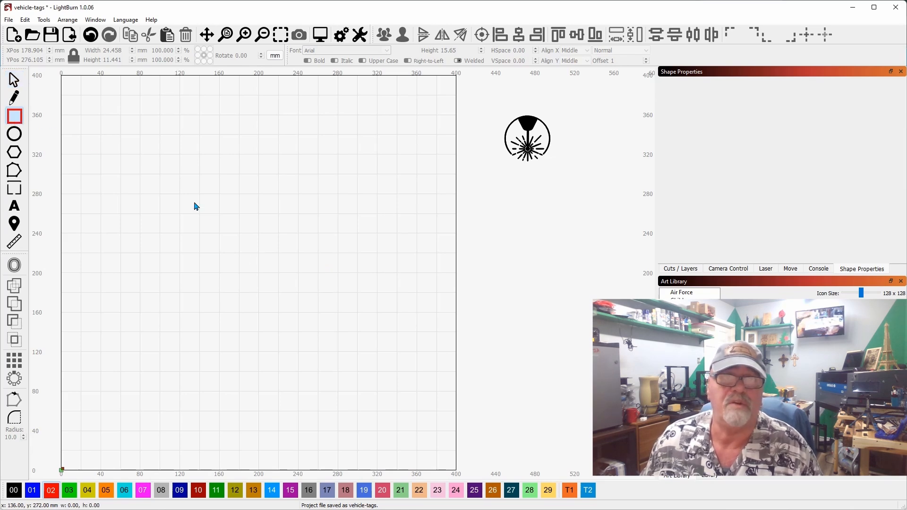
mouse_move(180, 139)
mouse_down()
mouse_move(213, 180)
mouse_move(271, 194)
mouse_up()
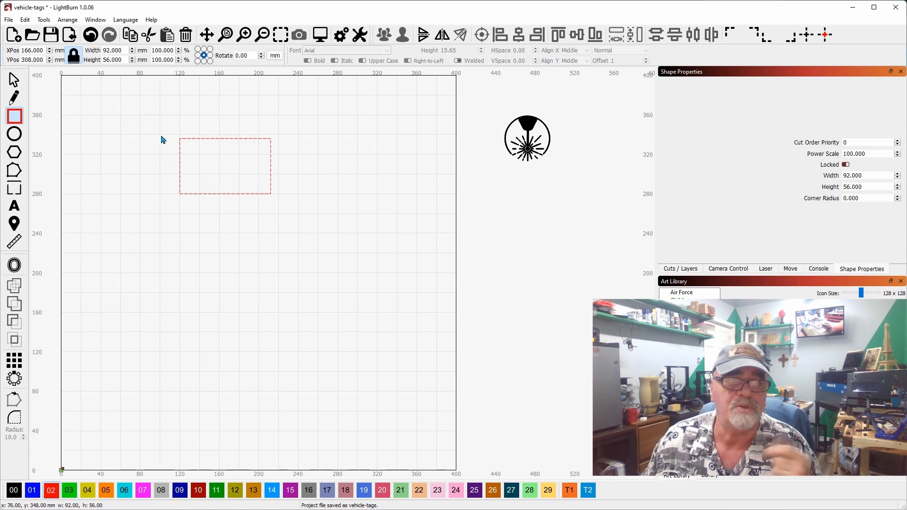
click(13, 77)
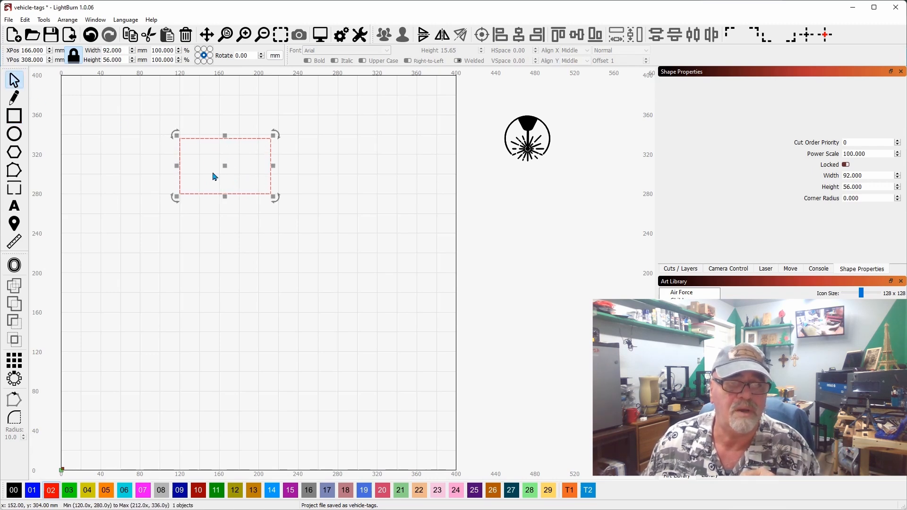
Assign the rectangle to layer 00 and set that layer's mode to Line
click(14, 490)
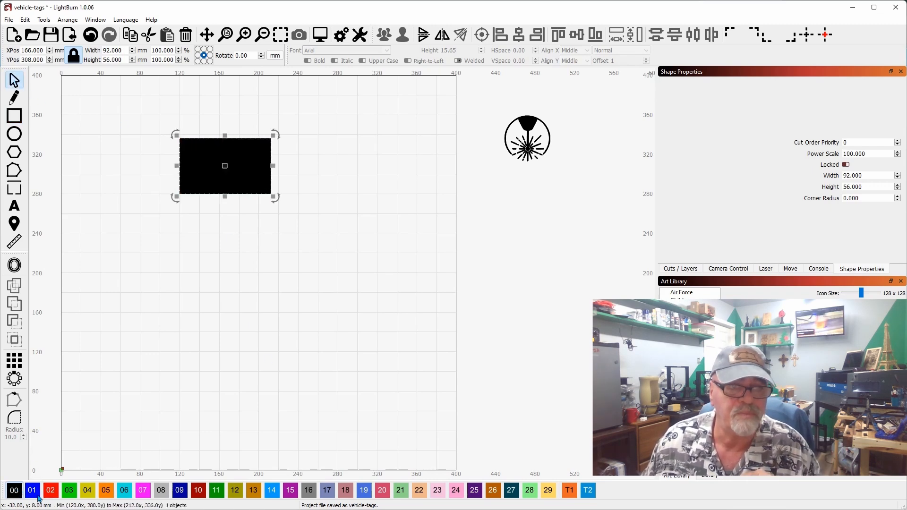
click(689, 269)
click(709, 94)
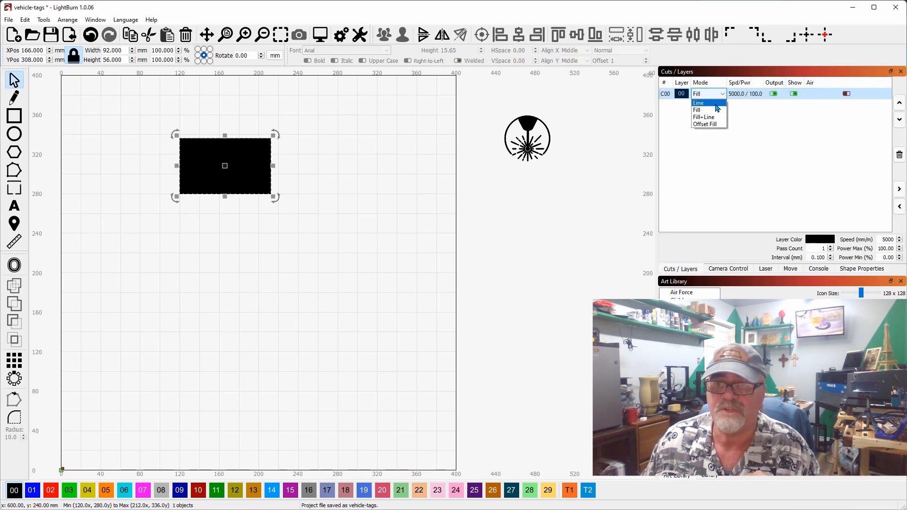
click(717, 106)
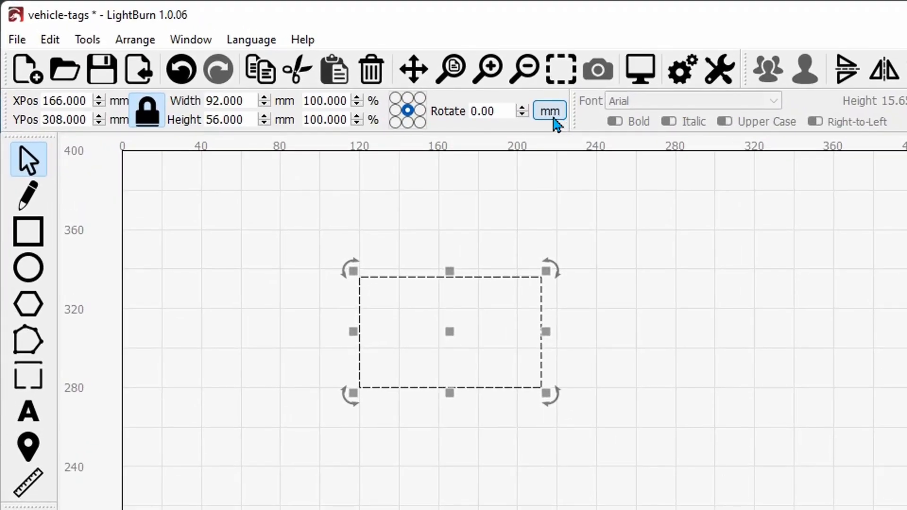
Unlock the aspect ratio, resize the rectangle to 80 mm wide and 50 mm high, and lock the ratio again
click(146, 122)
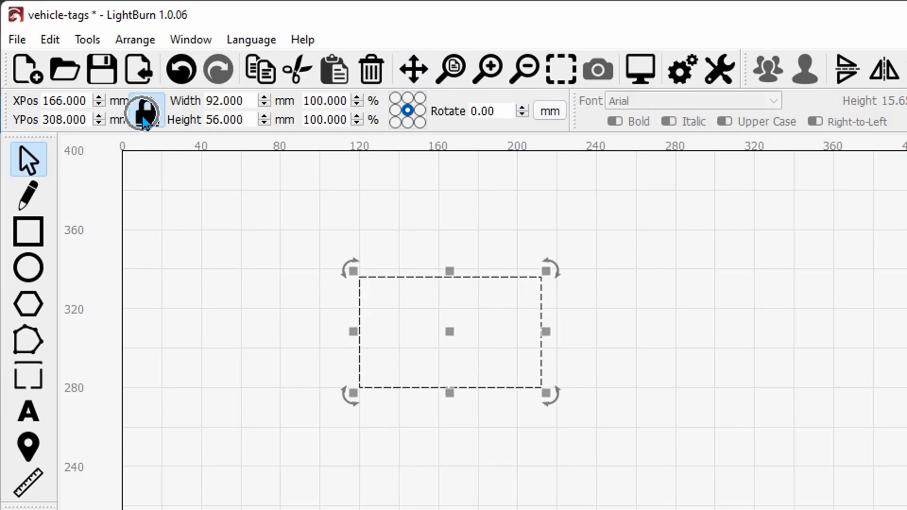
triple_click(231, 106)
text(80)
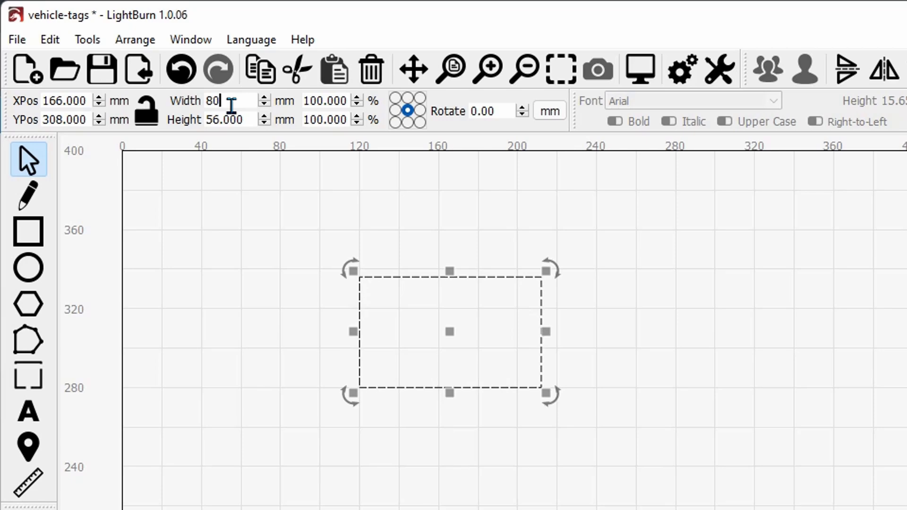
key(Tab)
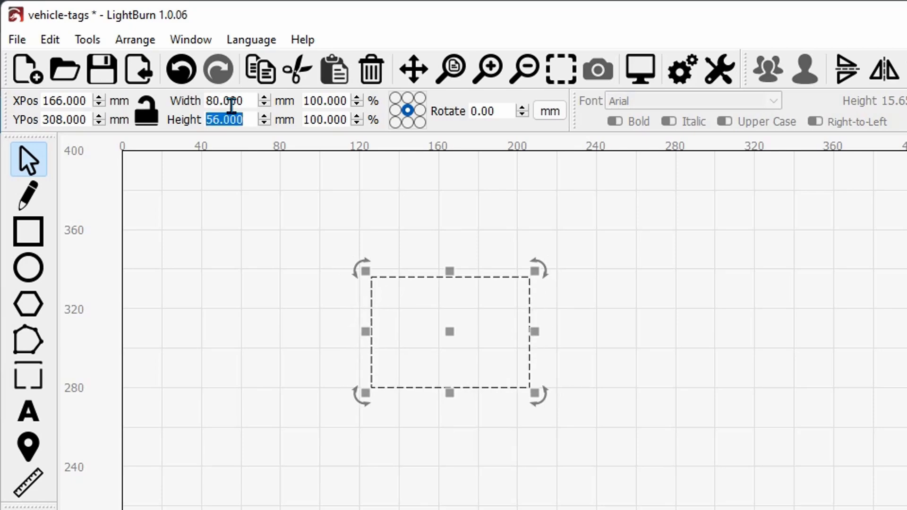
text(50)
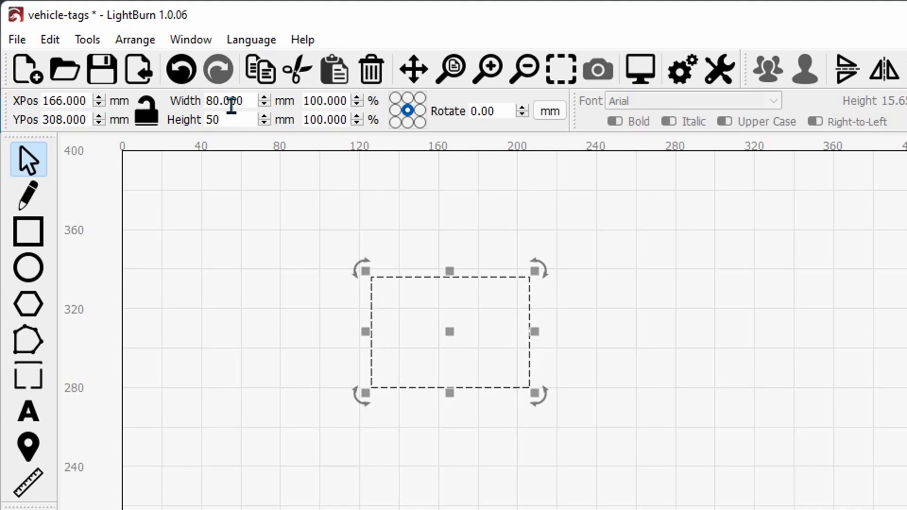
key(Return)
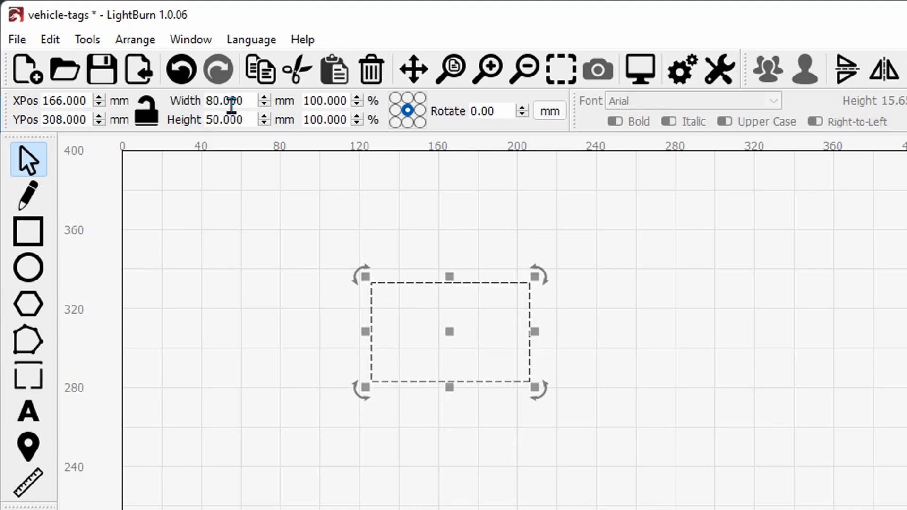
click(159, 116)
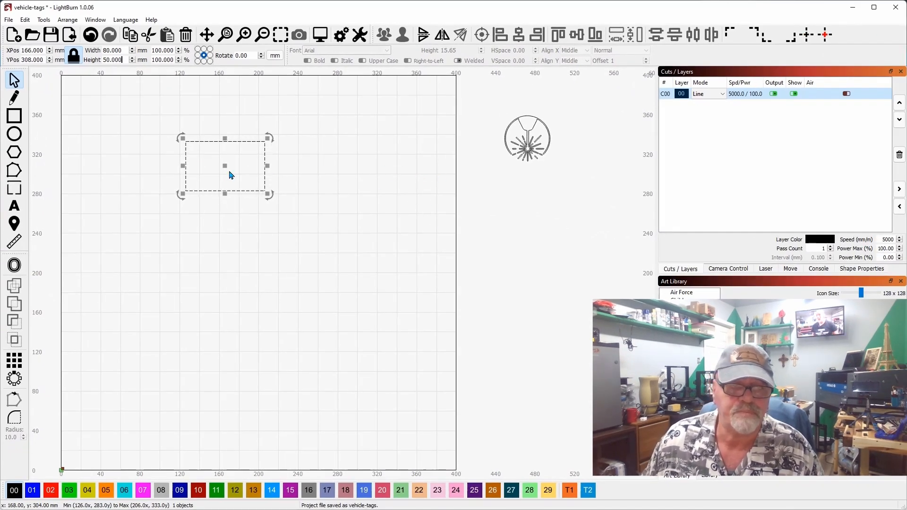
Move the rectangle near the upper-left corner of the work area, centred at about X 56, Y 364 mm
drag(225, 165, 118, 116)
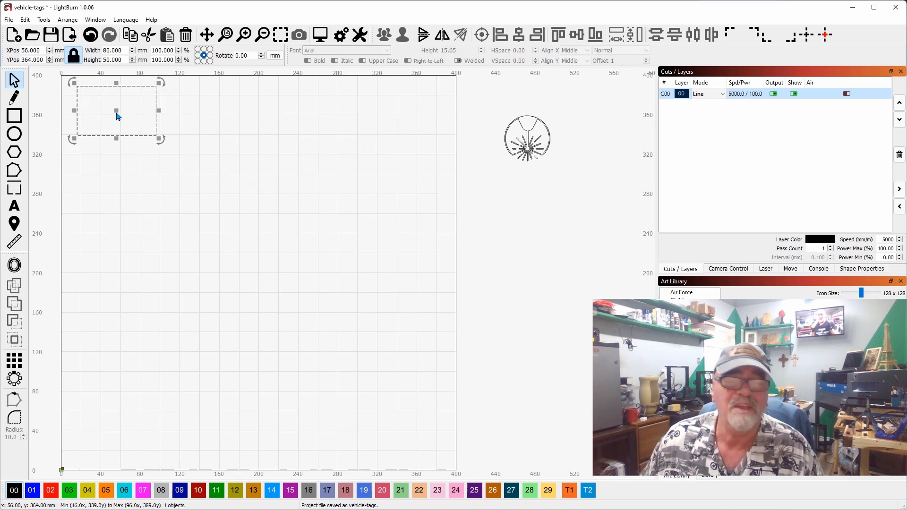
drag(212, 210, 269, 219)
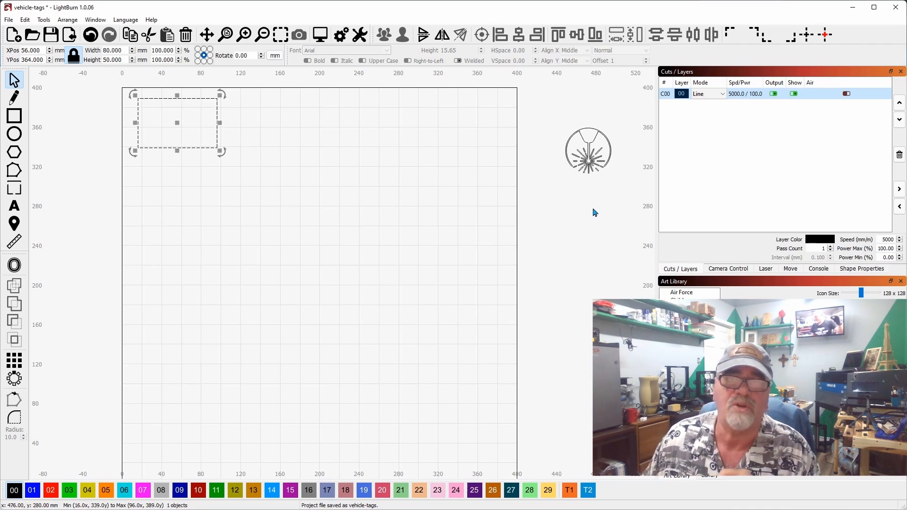
Scale the laser logo down to about 23.5 mm wide and place it in the rectangle's upper-right corner
drag(619, 182, 274, 117)
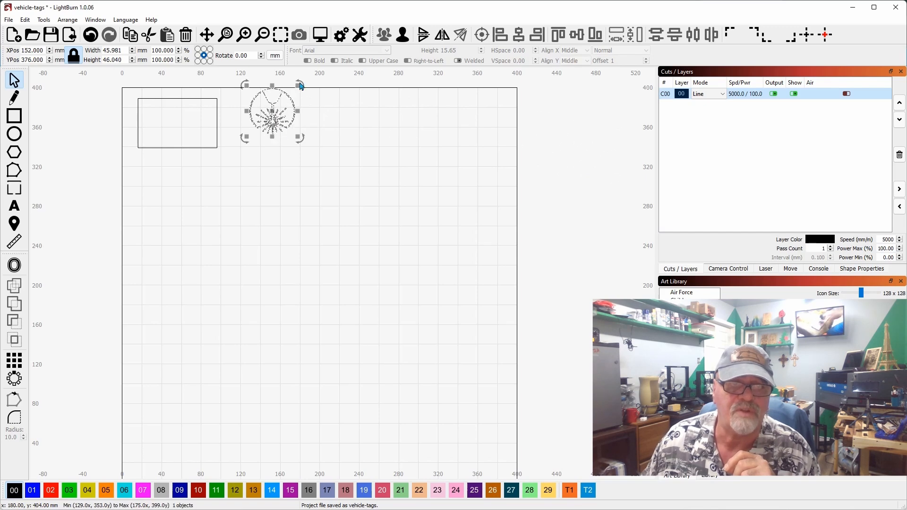
drag(299, 85, 198, 119)
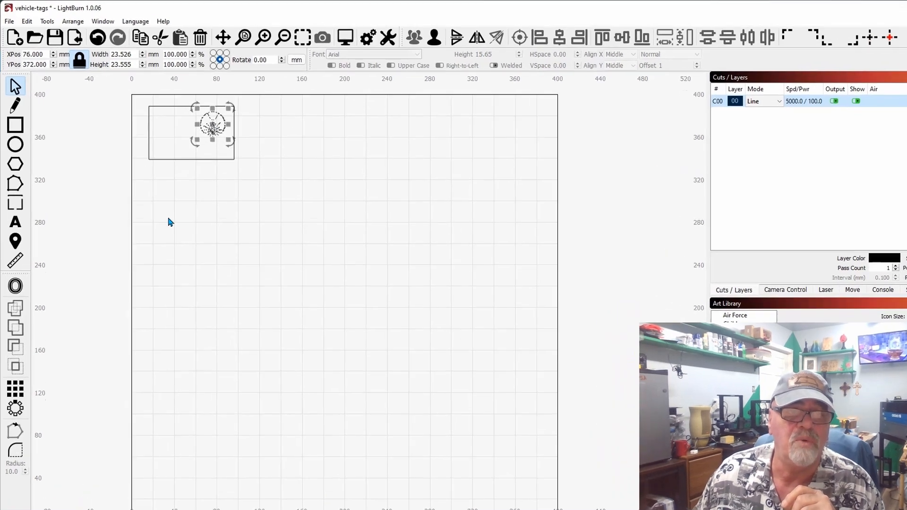
drag(199, 217, 342, 270)
scroll(330, 215, up, 5)
drag(645, 412, 648, 489)
mouse_move(766, 325)
mouse_down()
mouse_move(775, 330)
mouse_move(779, 318)
mouse_move(780, 330)
mouse_move(782, 317)
mouse_up()
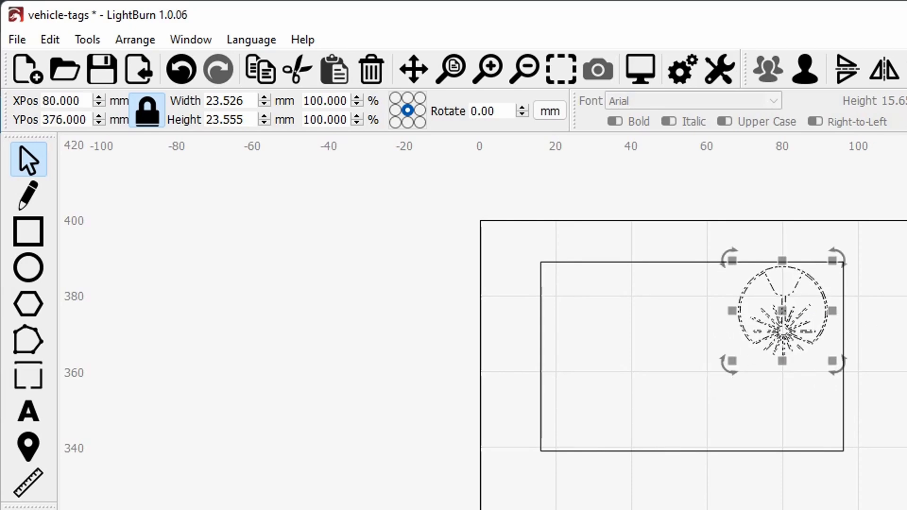
Nudge the logo to sit just inside the rectangle's upper-right corner, centred at about X 82, Y 375 mm, and deselect it
key(Down)
key(Down)
key(Right)
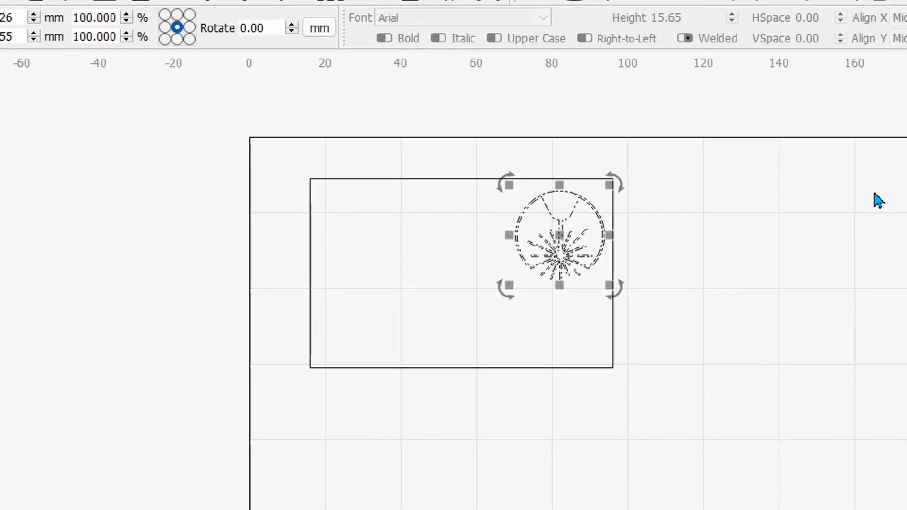
key(Left)
key(Left)
key(Left)
key(Left)
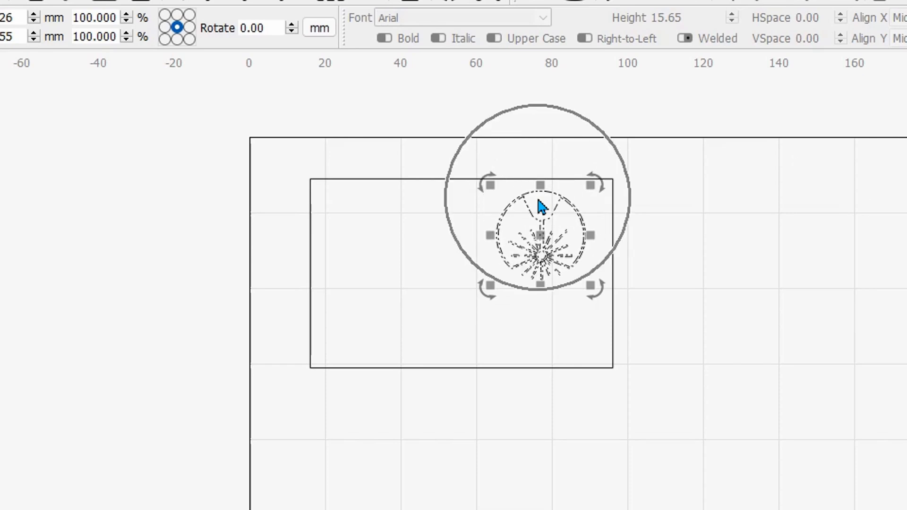
click(589, 245)
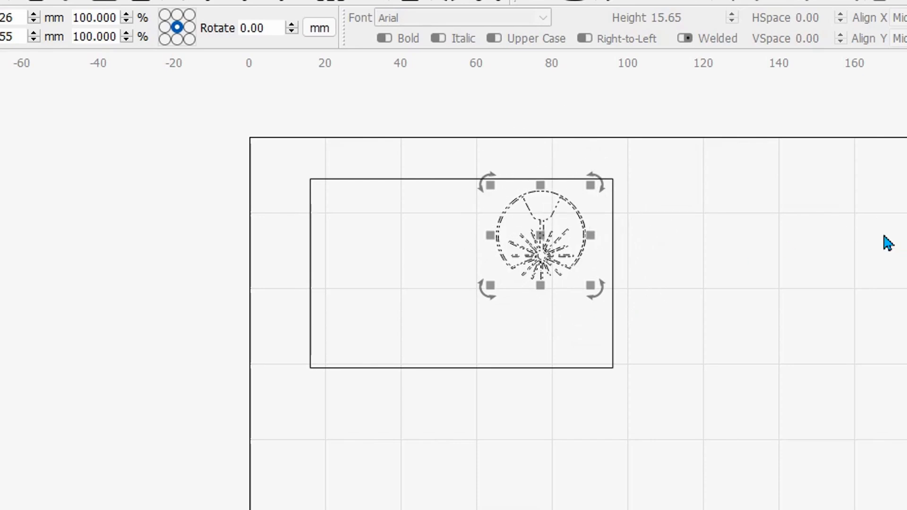
key(Up)
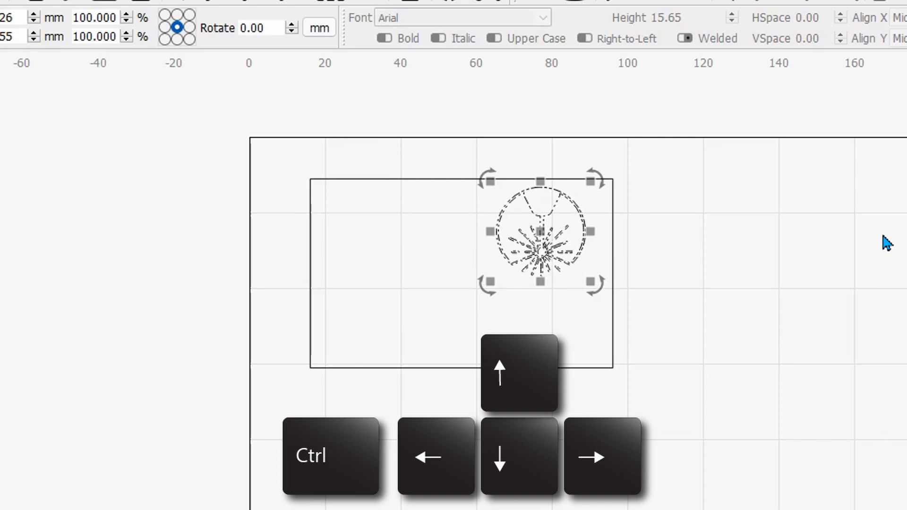
key(Right)
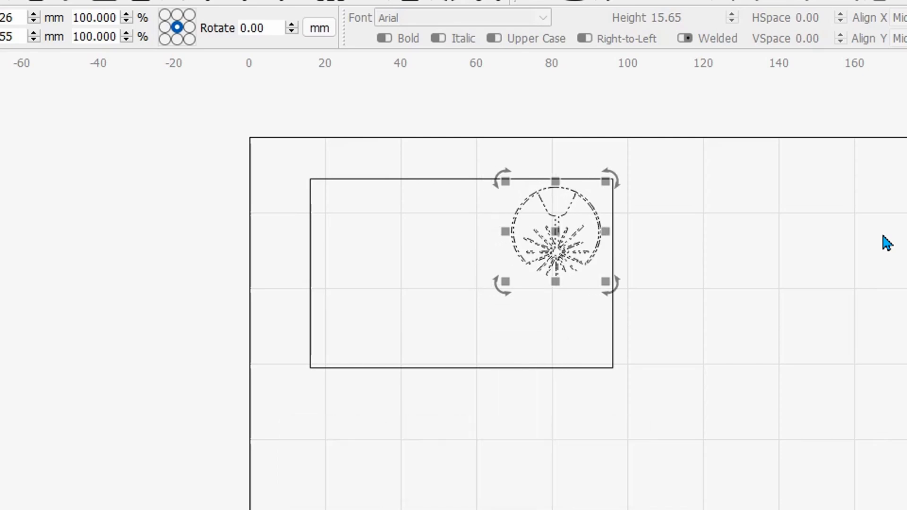
key(Right)
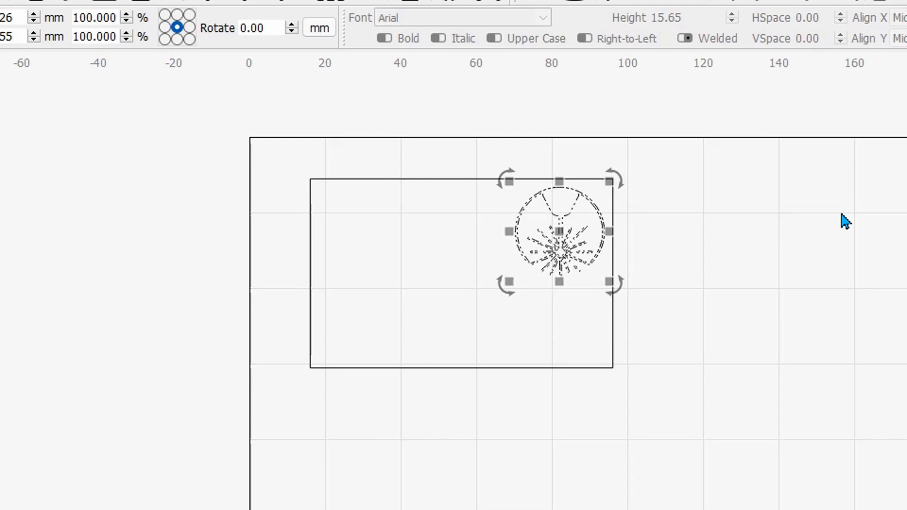
click(698, 260)
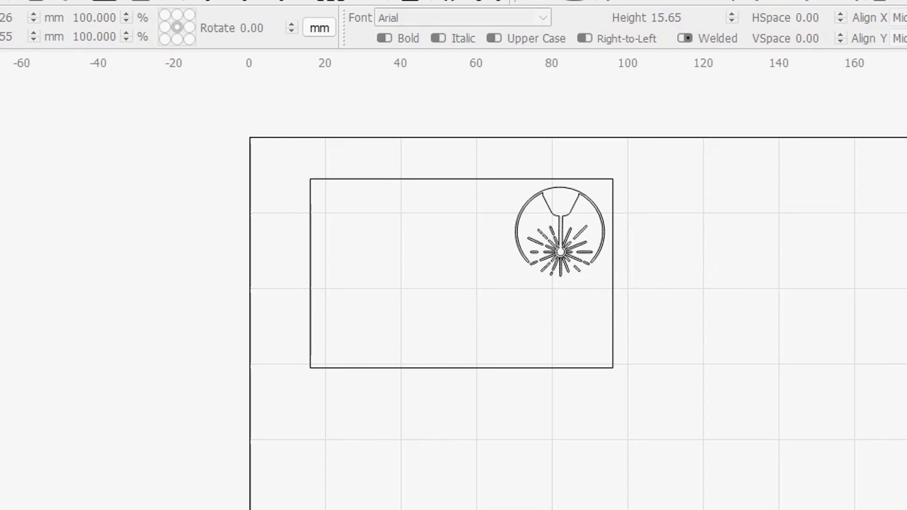
Add the Arial text "SHipyard" in the upper-left part of the rectangle
key(t)
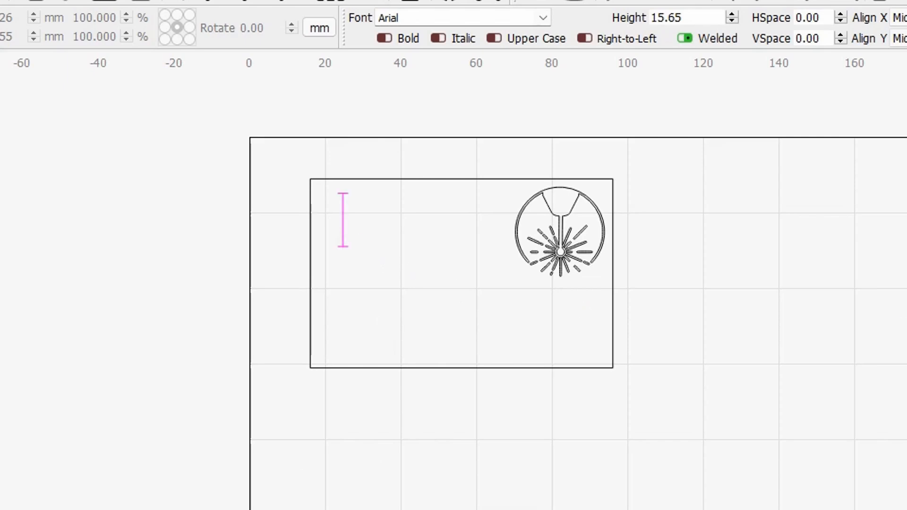
text(SHipyar)
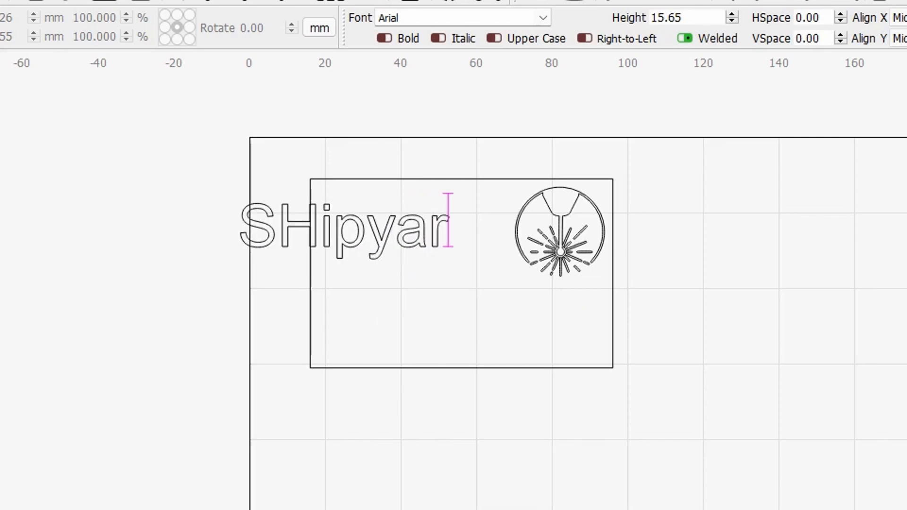
text(d)
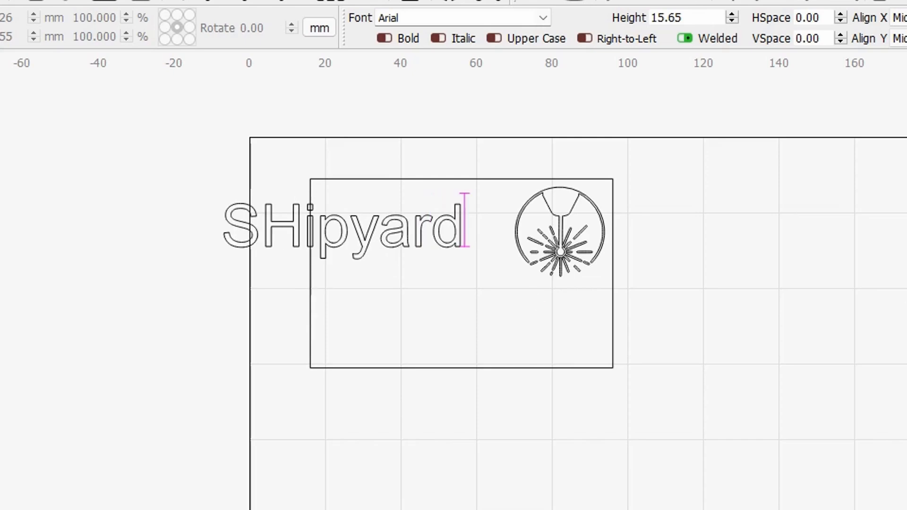
key(Escape)
Scale the "SHipyard" text down to about 36 mm wide and position it beside the logo at about X 44, Y 372 mm
drag(462, 202, 355, 231)
drag(290, 247, 440, 239)
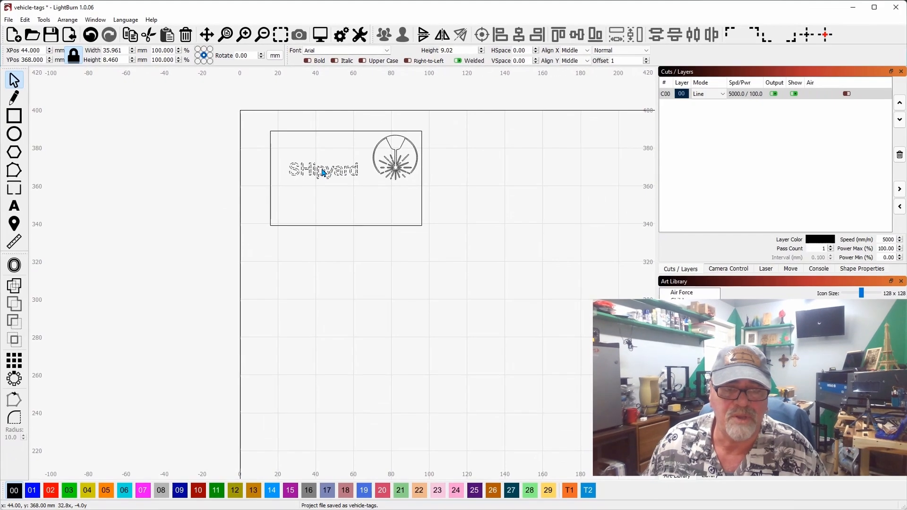
drag(323, 172, 324, 165)
click(484, 241)
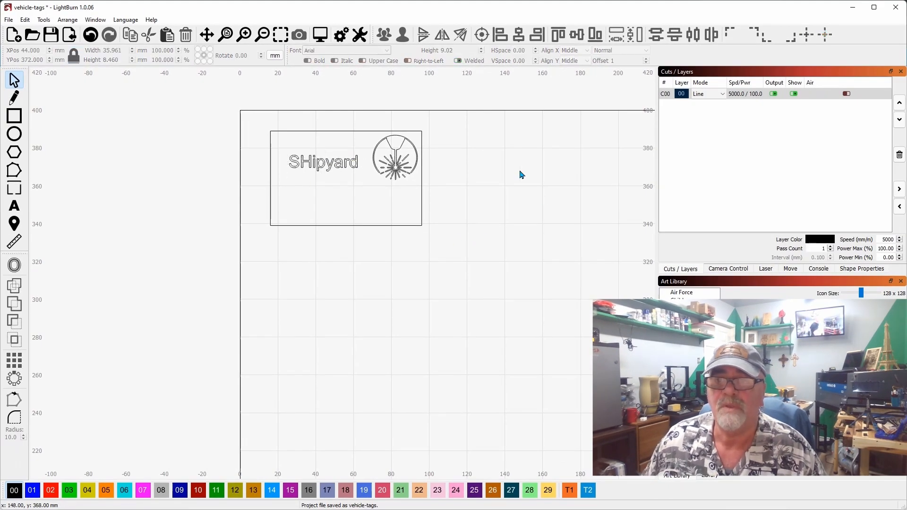
Add the text "0dd" inside the rectangle, centred below the "SHipyard" line
click(14, 208)
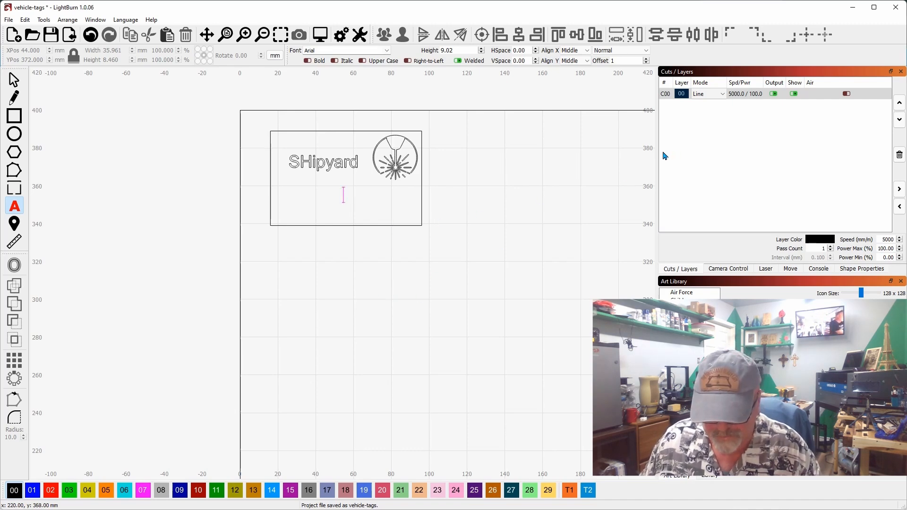
text(0)
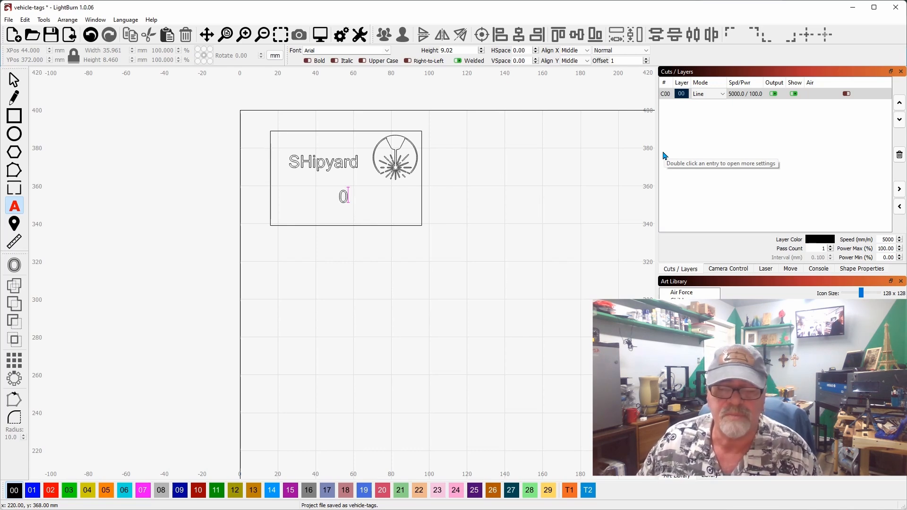
text(dd)
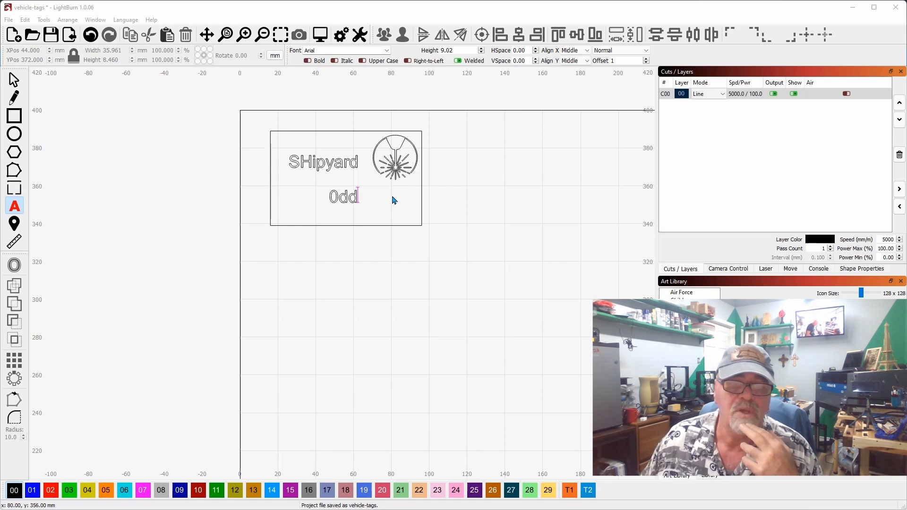
key(Escape)
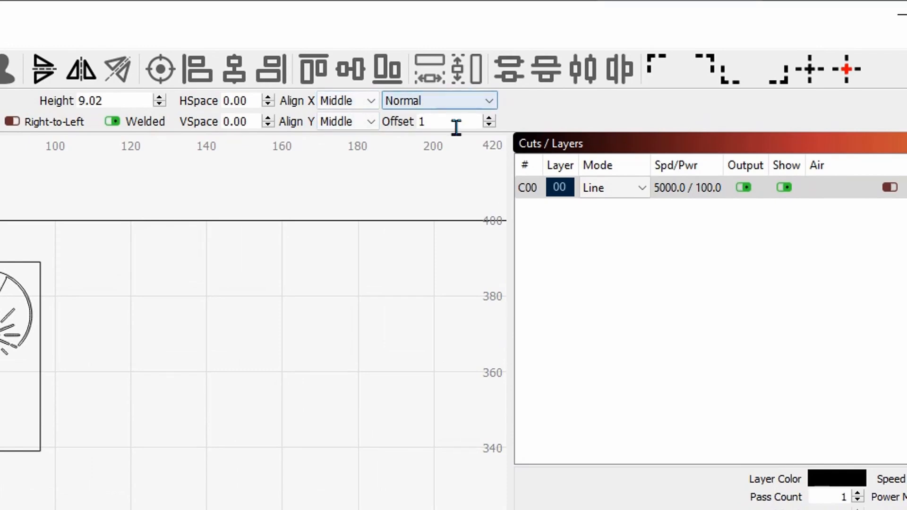
Make the "0dd" text a Serial Number variable and move it below the logo to about X 76, Y 352 mm
click(449, 99)
click(433, 103)
click(432, 102)
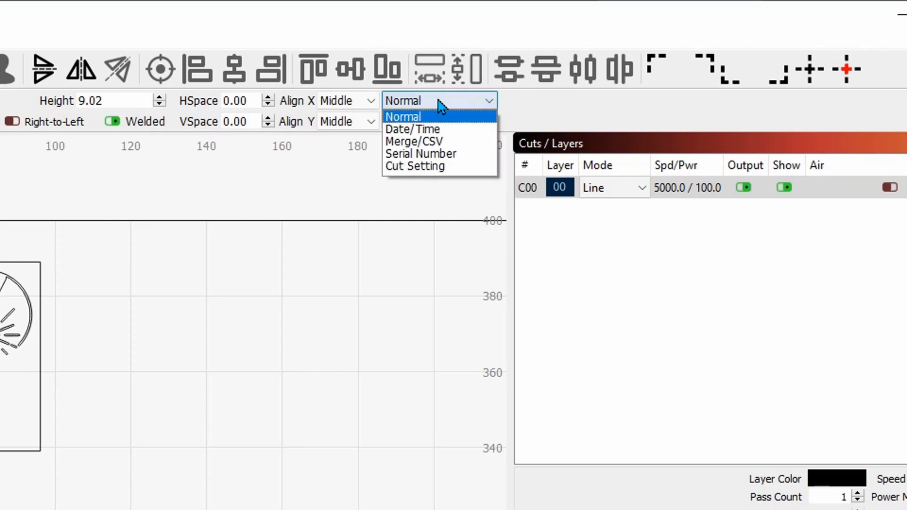
click(442, 154)
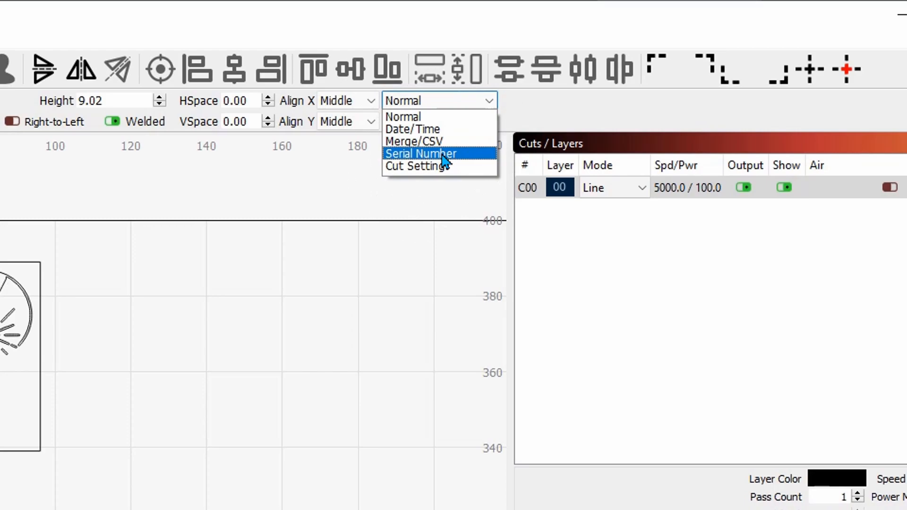
click(443, 154)
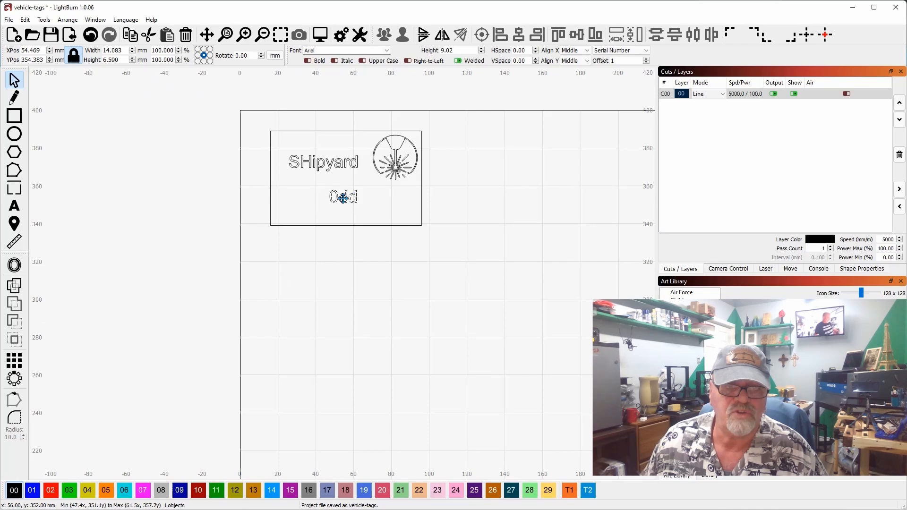
drag(309, 212, 385, 201)
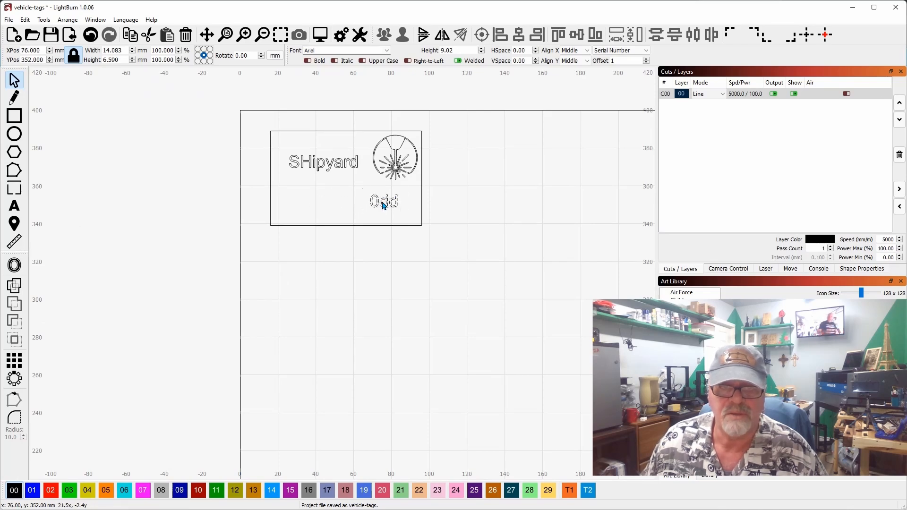
Add the text "Vehicle #" and position it before the serial number at about X 44, Y 352 mm
click(13, 208)
click(293, 201)
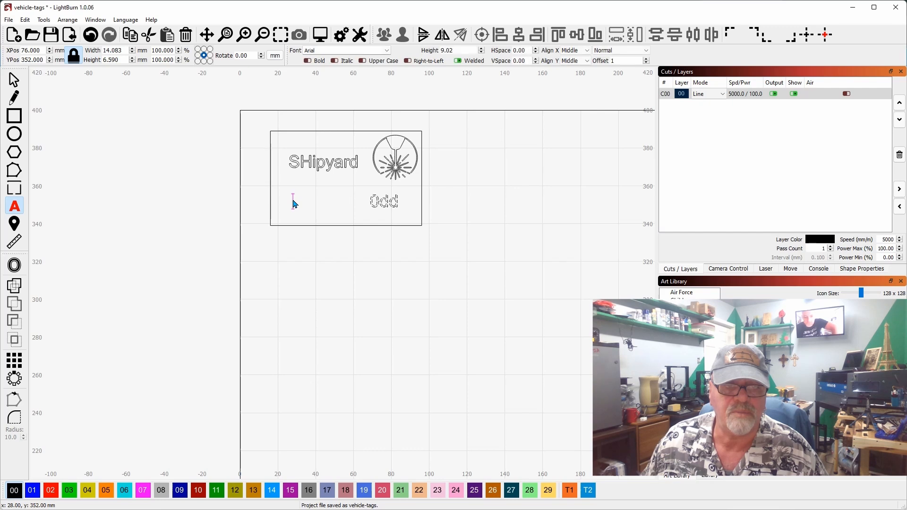
text(V)
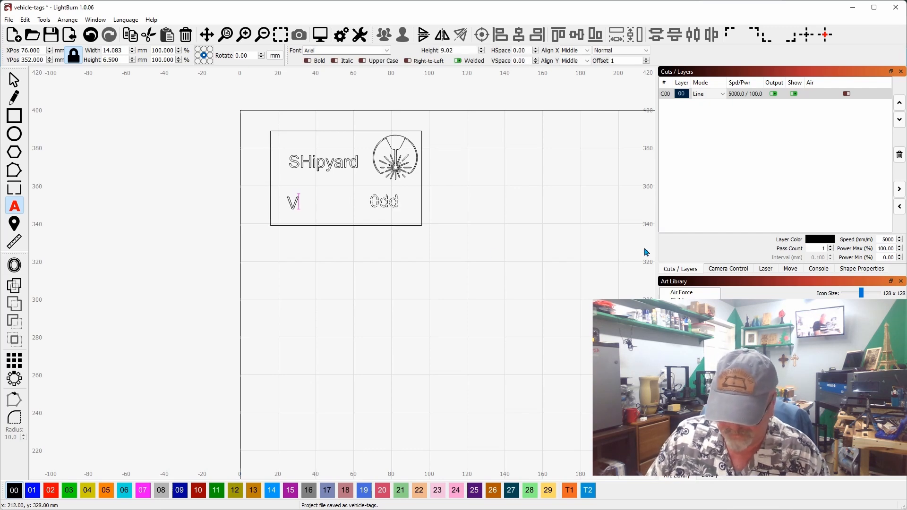
text(ehicle)
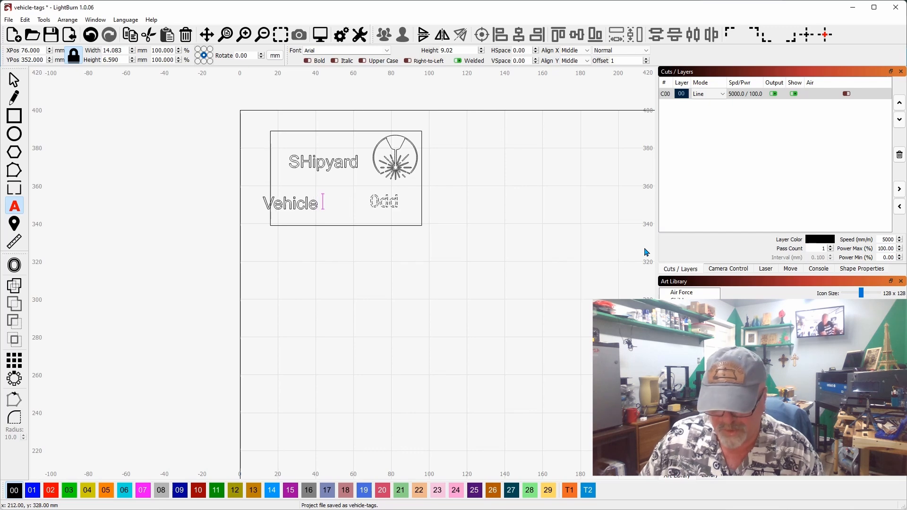
text( #)
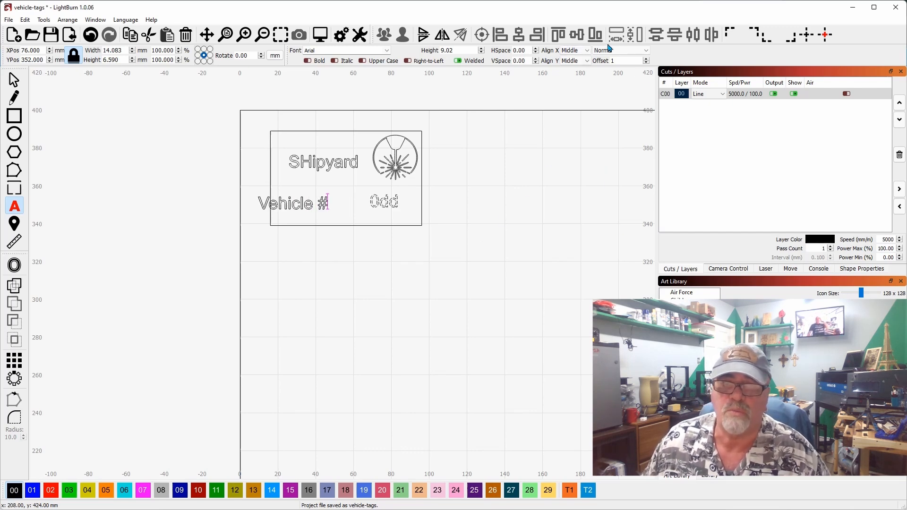
click(14, 80)
drag(292, 207, 323, 205)
click(358, 213)
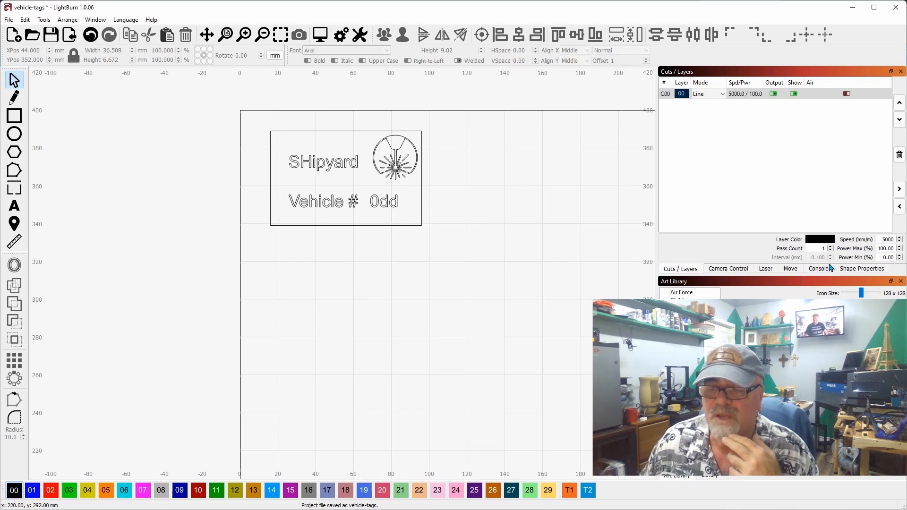
Show the Variable Text settings window and bring it to the front
click(91, 20)
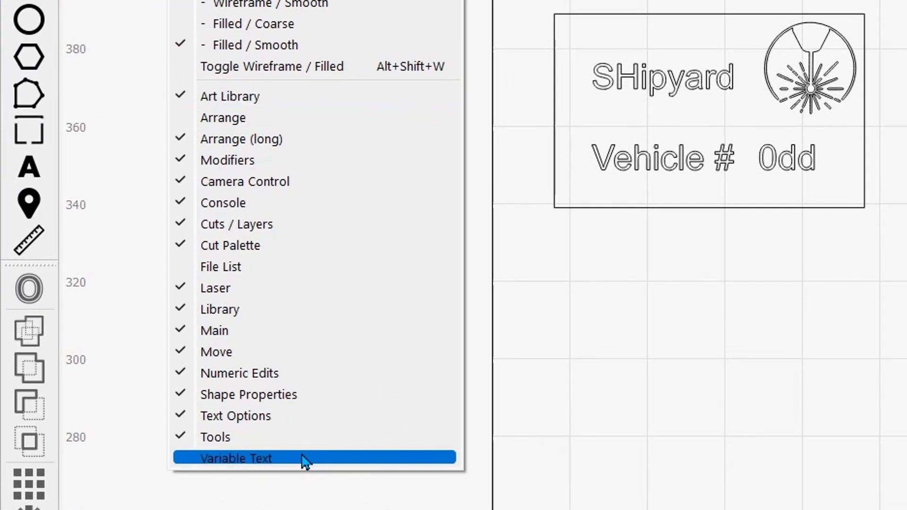
click(268, 458)
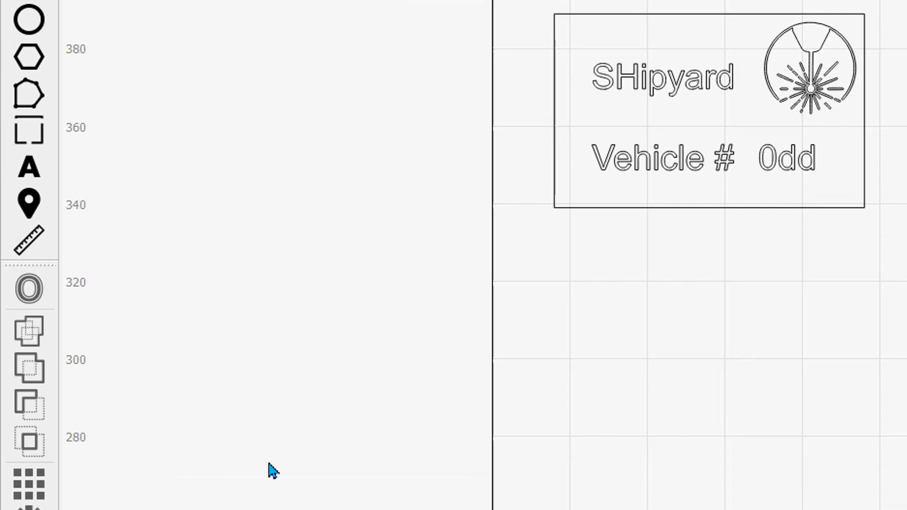
click(750, 454)
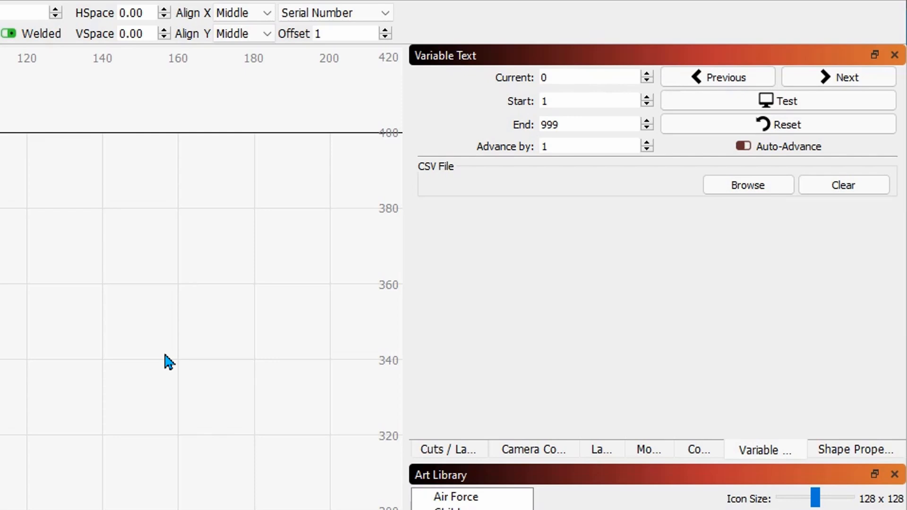
With the text type kept as Serial Number, set the variable text's end value to 54 and enable Auto-Advance
click(383, 14)
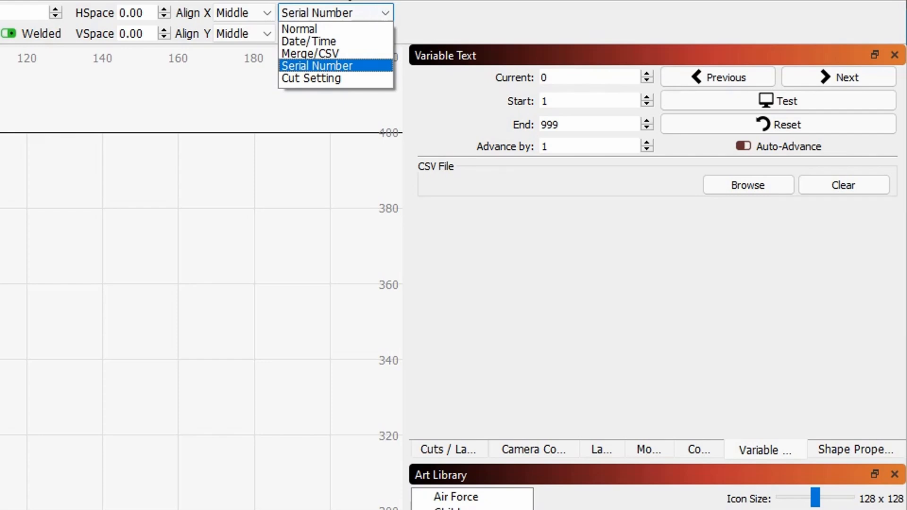
click(357, 68)
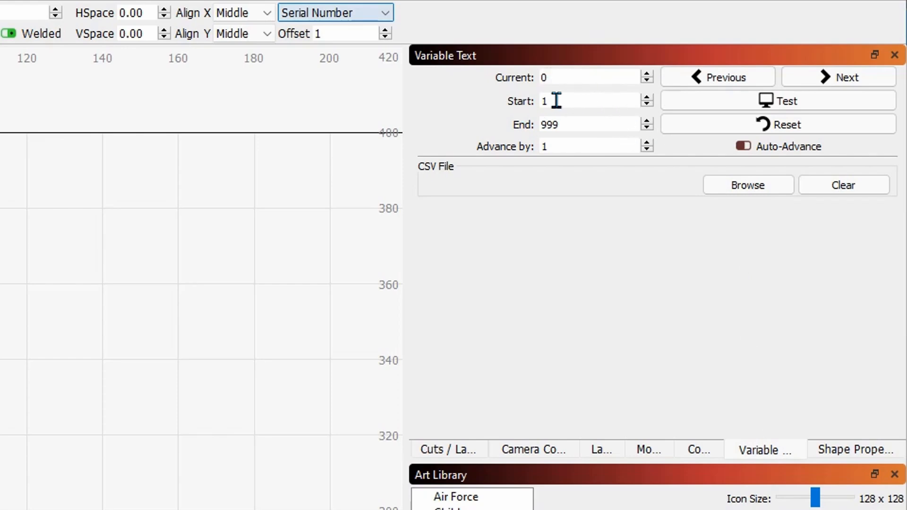
drag(582, 122, 494, 142)
text(54)
click(556, 145)
click(746, 151)
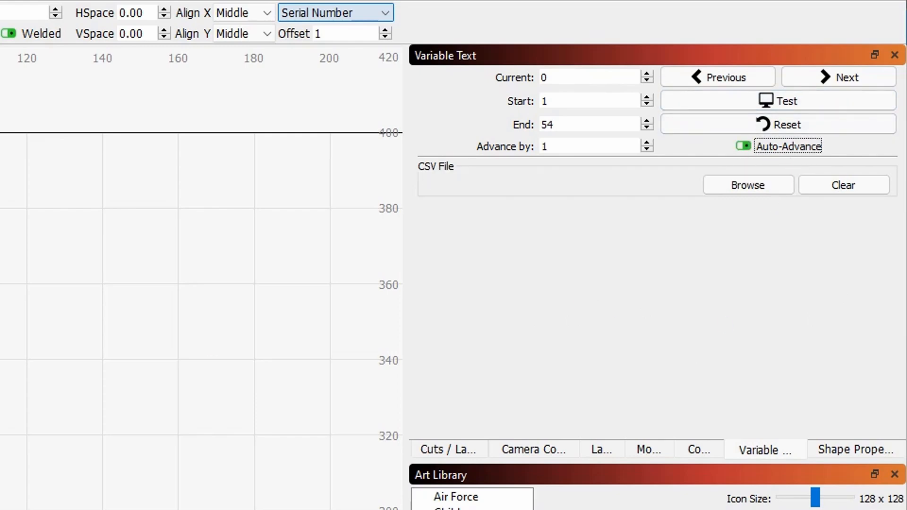
click(848, 80)
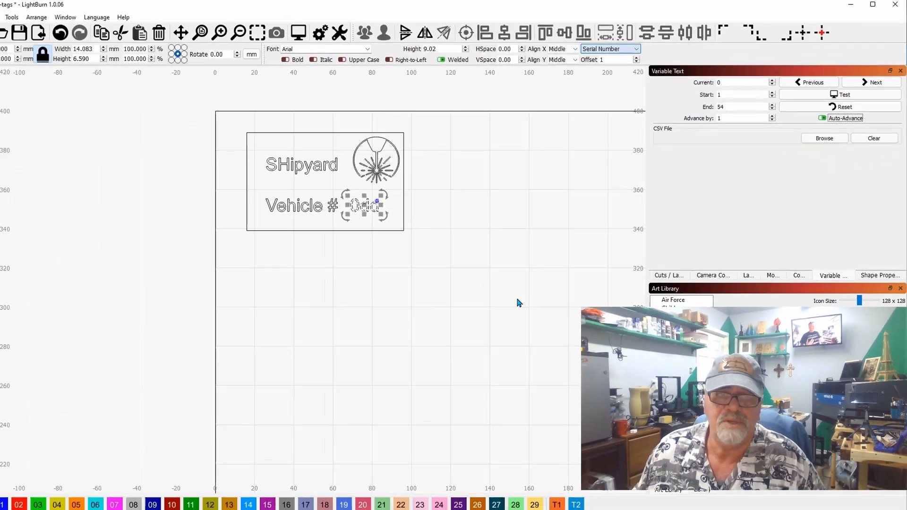
Deselect the serial number text and preview how it evaluates on the single tag
scroll(355, 264, down, 4)
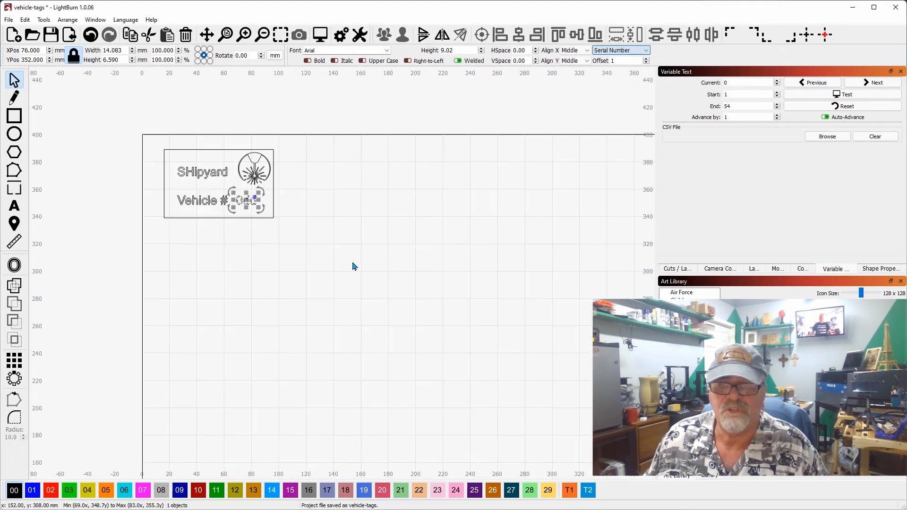
scroll(425, 307, down, 4)
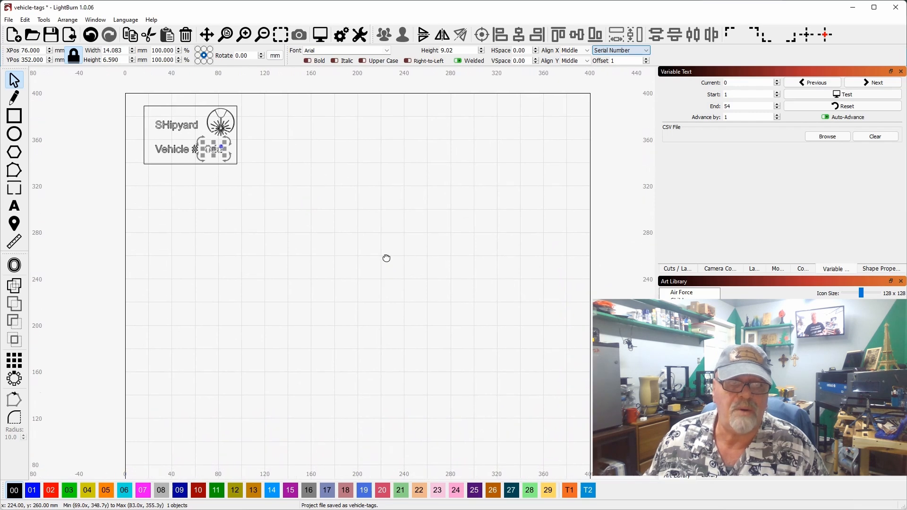
drag(427, 294, 358, 248)
scroll(392, 261, down, 1)
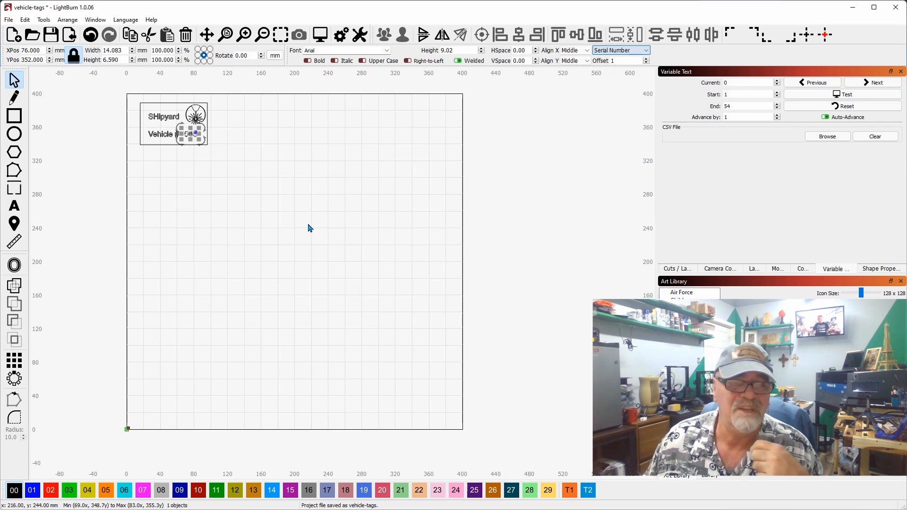
click(300, 200)
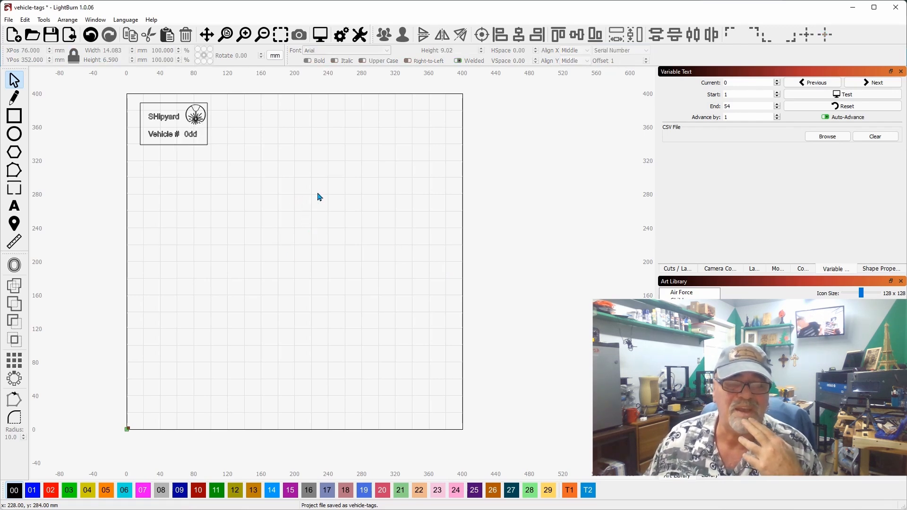
scroll(148, 156, up, 3)
drag(148, 156, 364, 367)
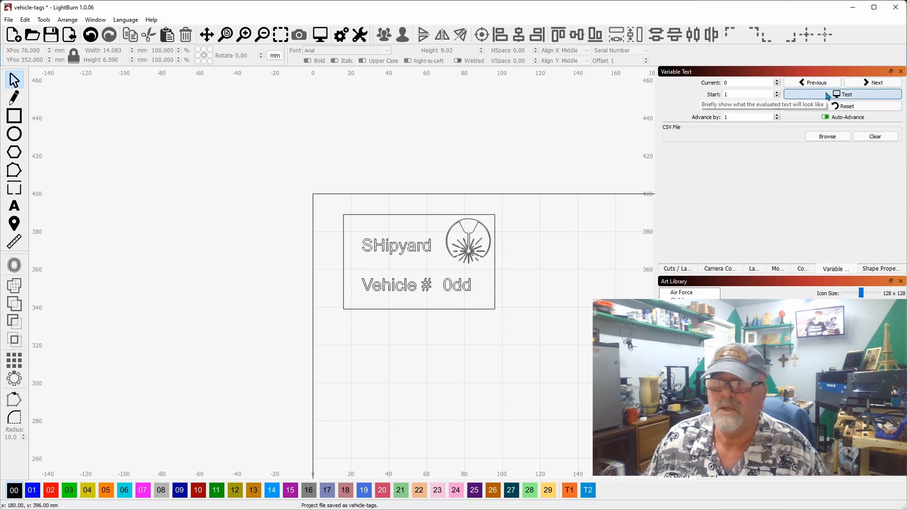
click(826, 96)
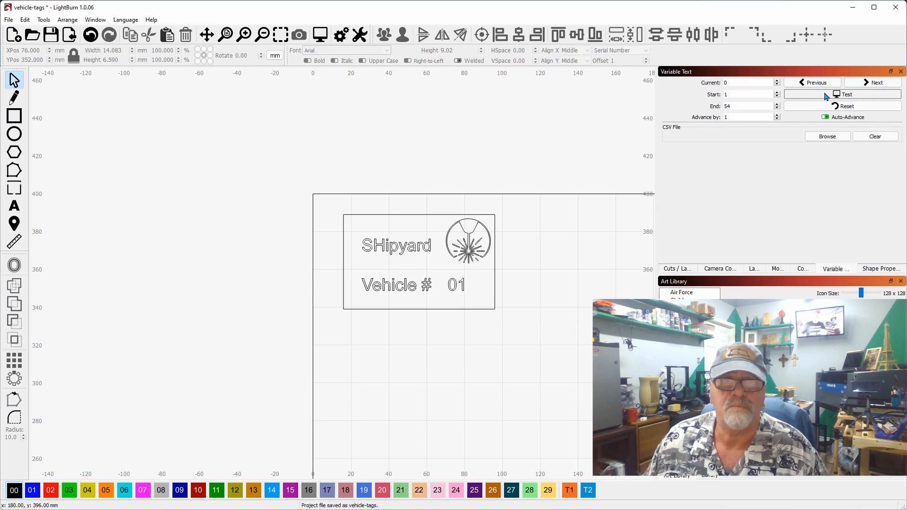
click(826, 96)
Select all objects of the tag and open the grid array settings for them
drag(569, 318, 335, 187)
scroll(335, 187, down, 3)
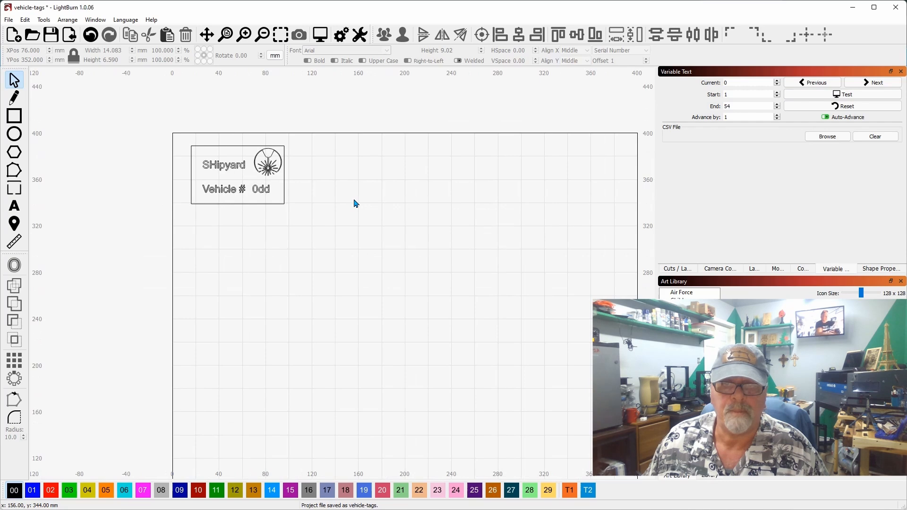
drag(405, 235, 346, 183)
scroll(344, 186, down, 1)
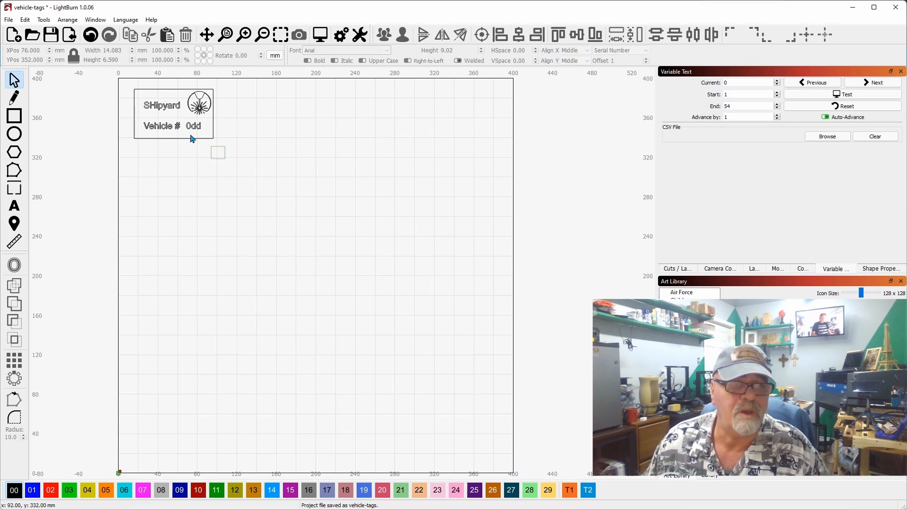
drag(221, 159, 91, 90)
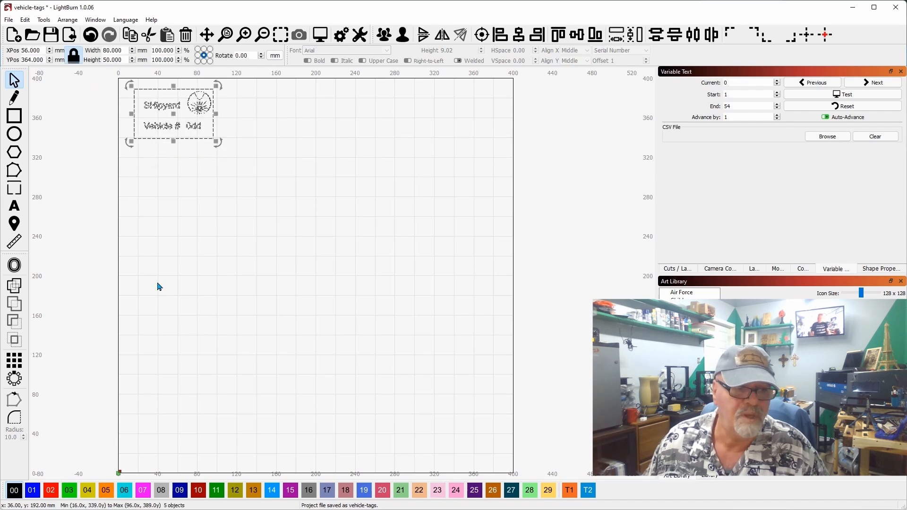
click(14, 362)
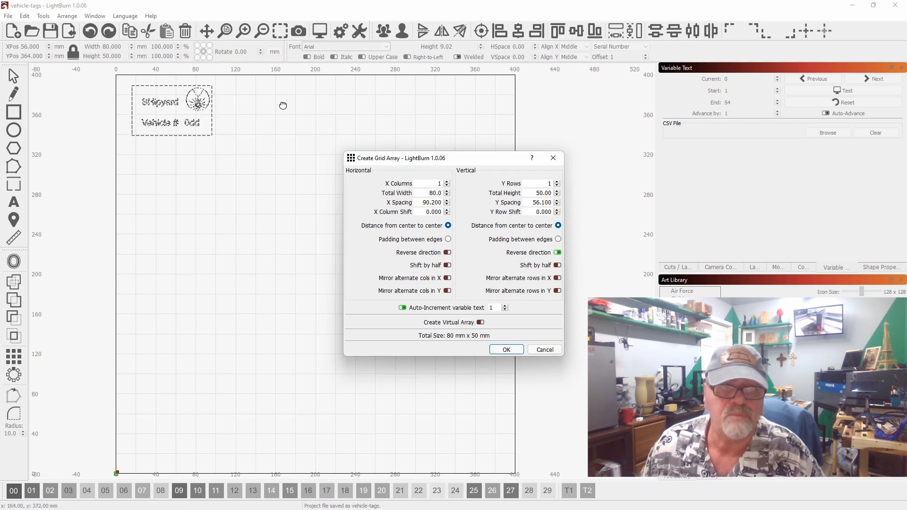
drag(461, 162, 632, 136)
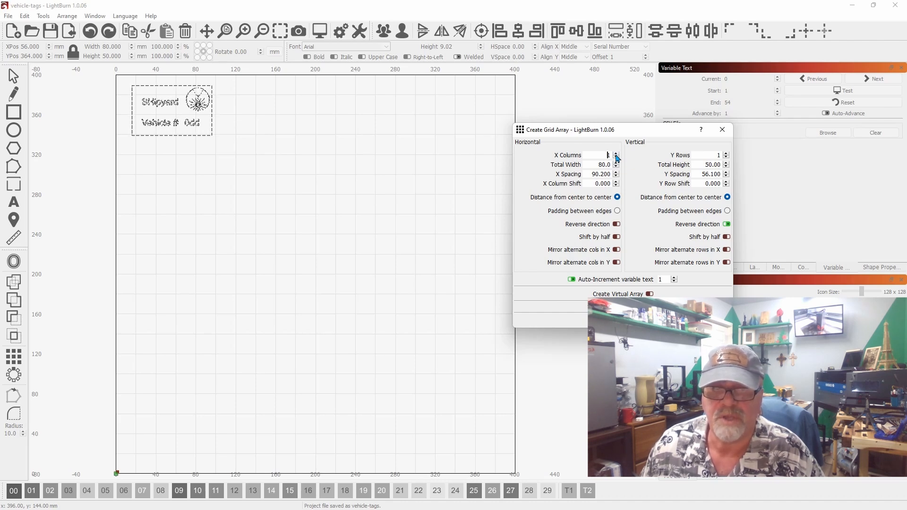
Create a grid array of the tag with 4 columns and 7 rows, then clear the selection
click(616, 154)
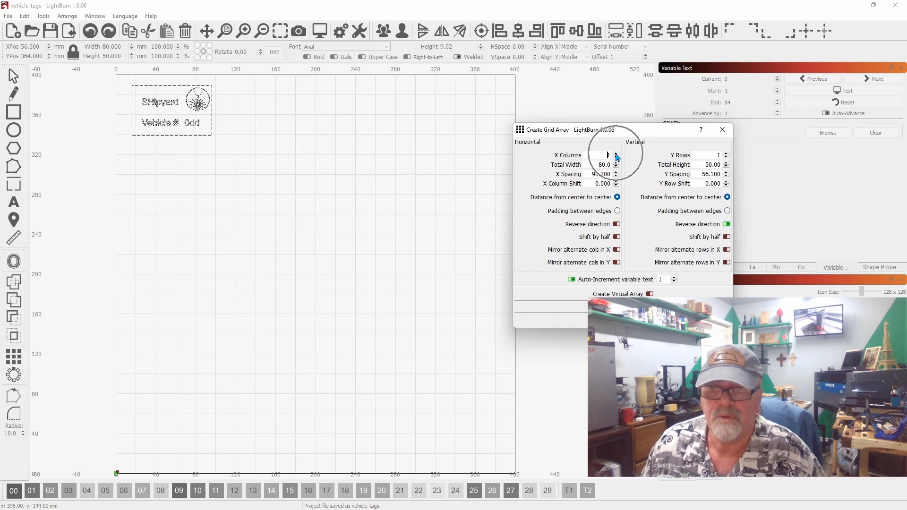
click(617, 155)
click(618, 154)
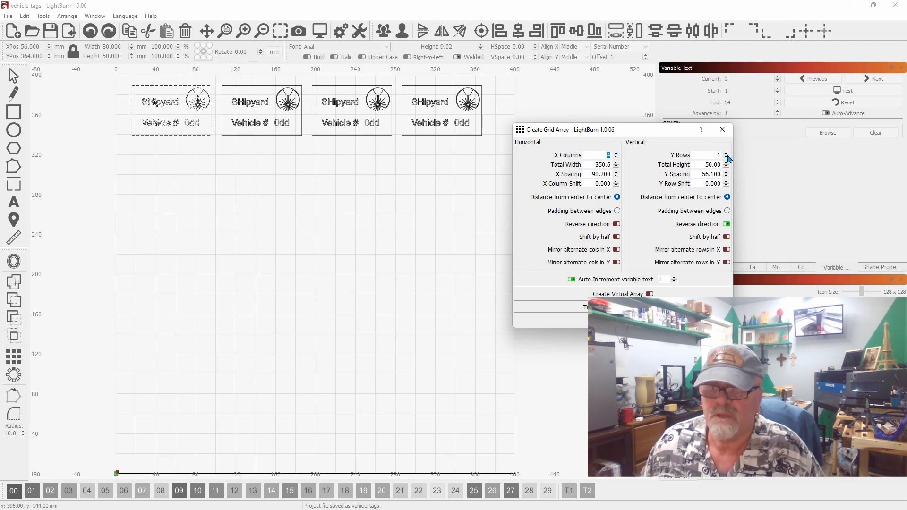
click(727, 155)
click(727, 155)
click(727, 155)
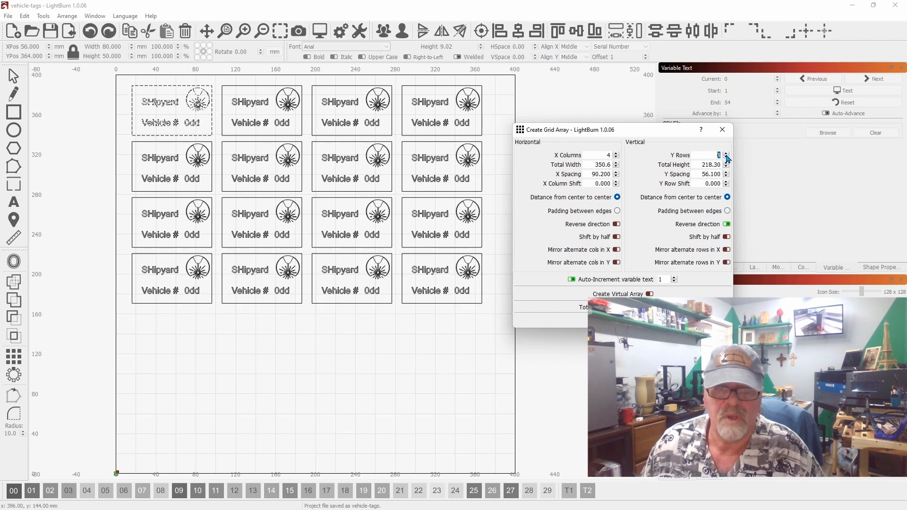
click(727, 155)
click(727, 155)
click(727, 155)
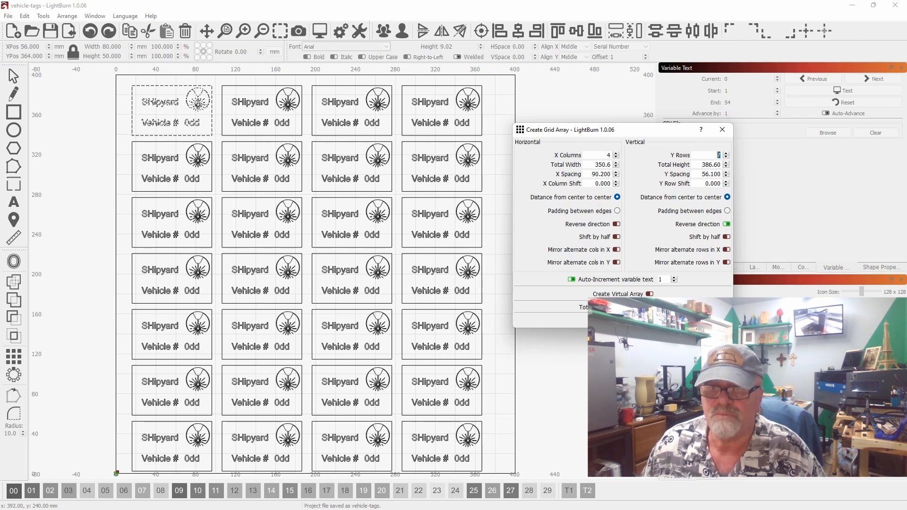
key(Escape)
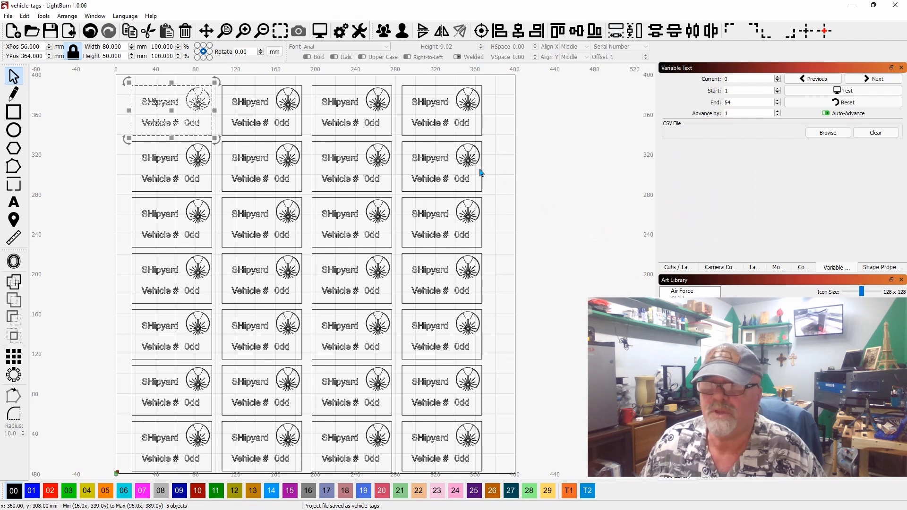
click(585, 187)
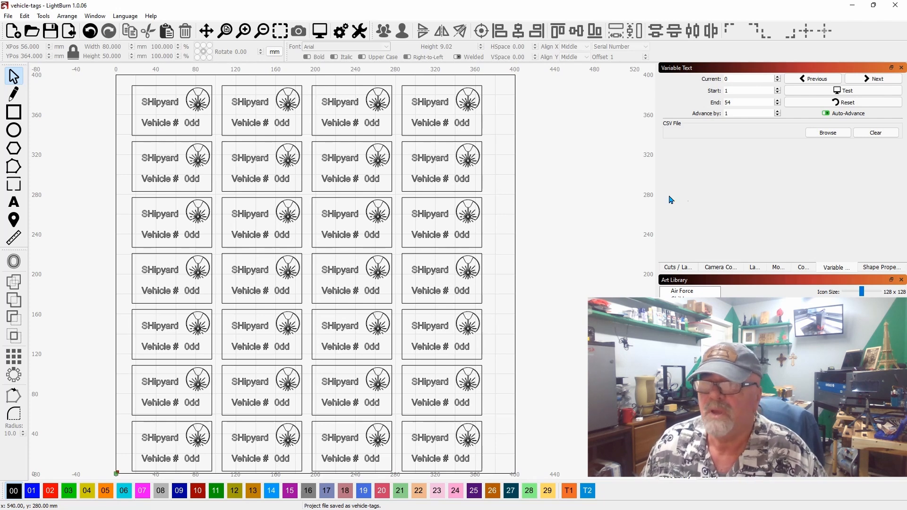
Preview the evaluated serial numbers across all tags in the array
click(822, 93)
click(823, 94)
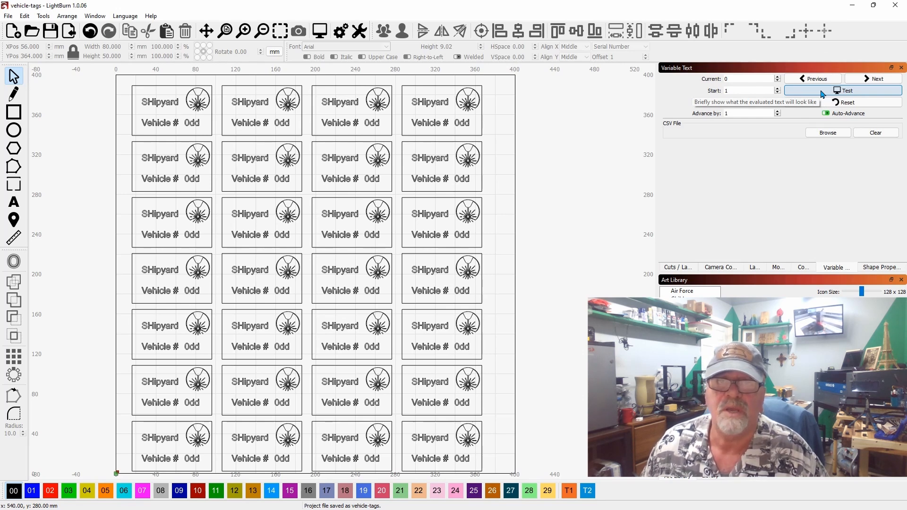
click(823, 93)
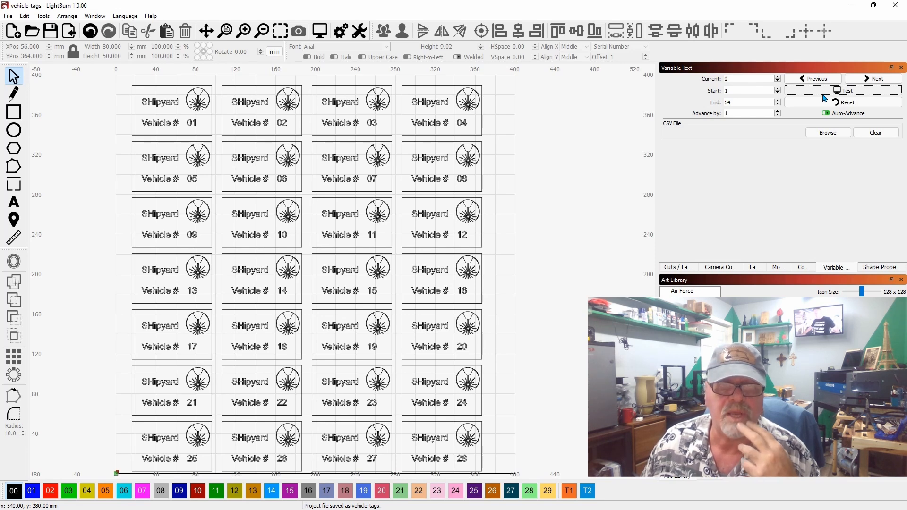
Try to move the first tag toward the page corner, then undo the move and clear the selection
click(828, 92)
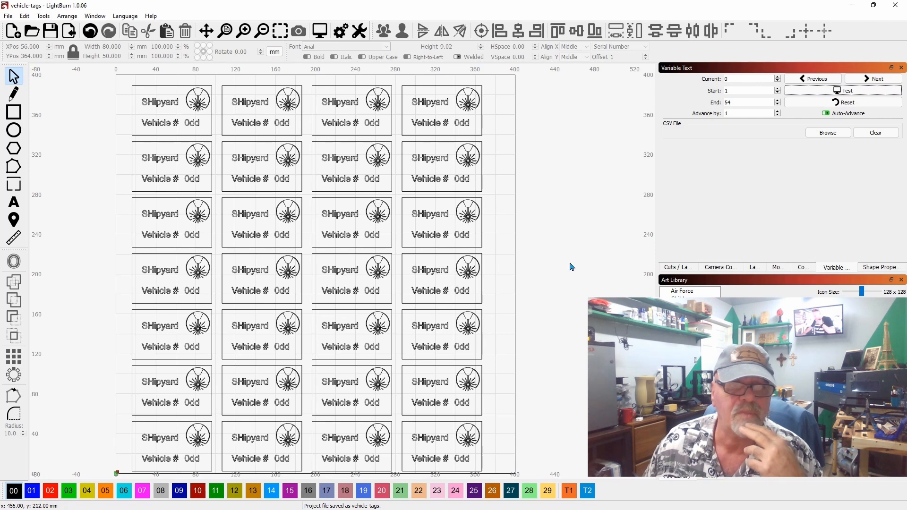
scroll(555, 273, down, 2)
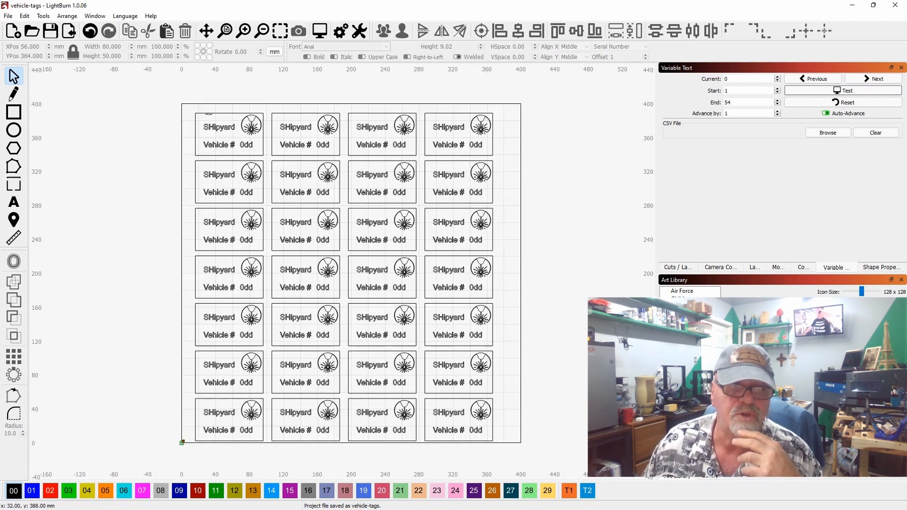
drag(265, 157, 234, 119)
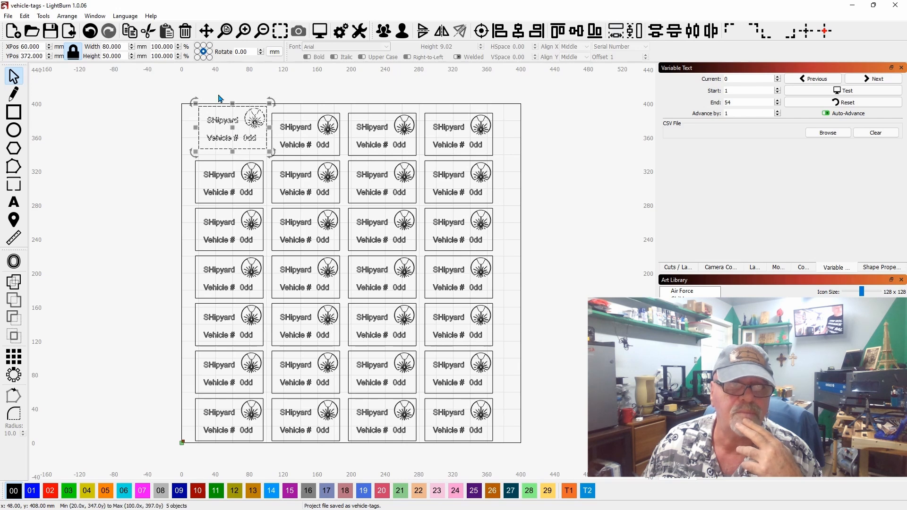
click(94, 30)
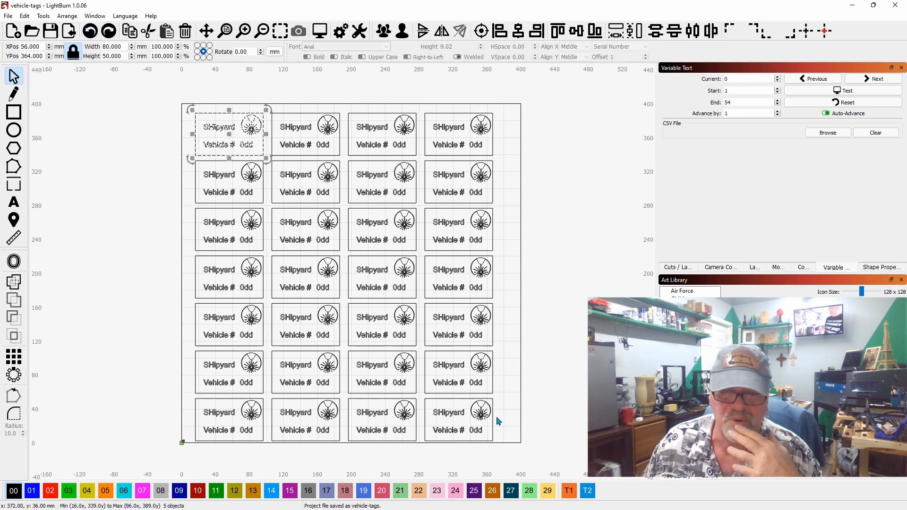
click(520, 416)
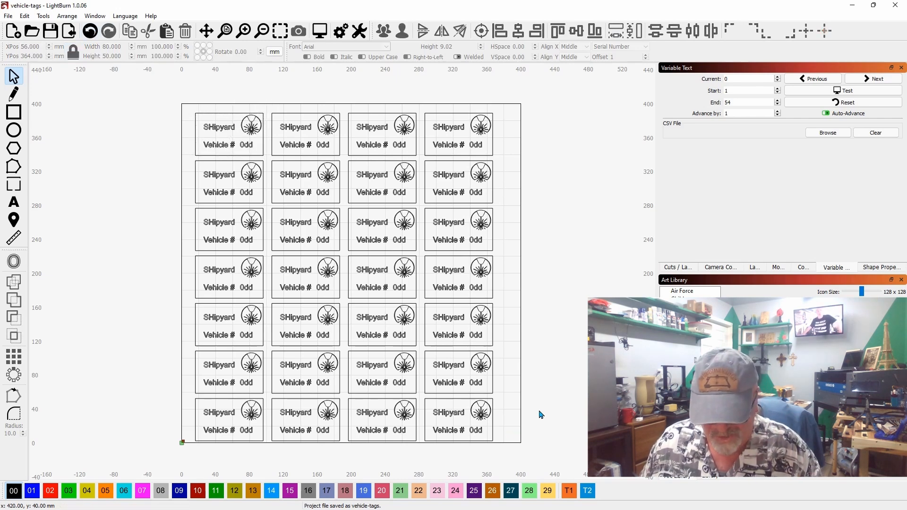
Try to center-align all the tags with everything selected, then undo the alignment and clear the selection
key(ctrl+a)
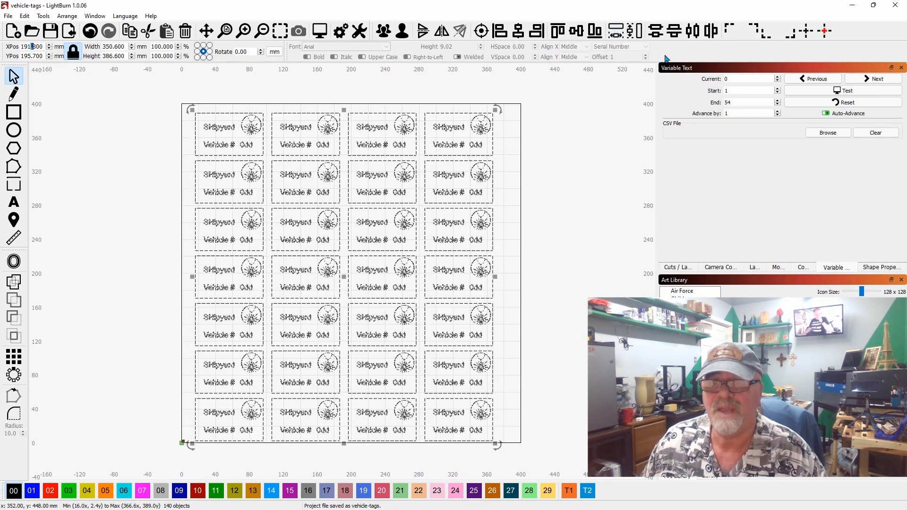
click(481, 31)
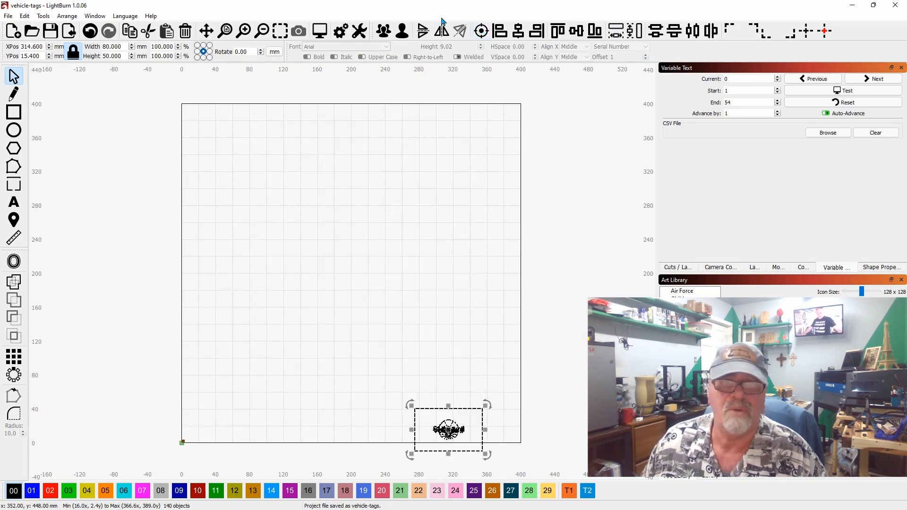
click(93, 35)
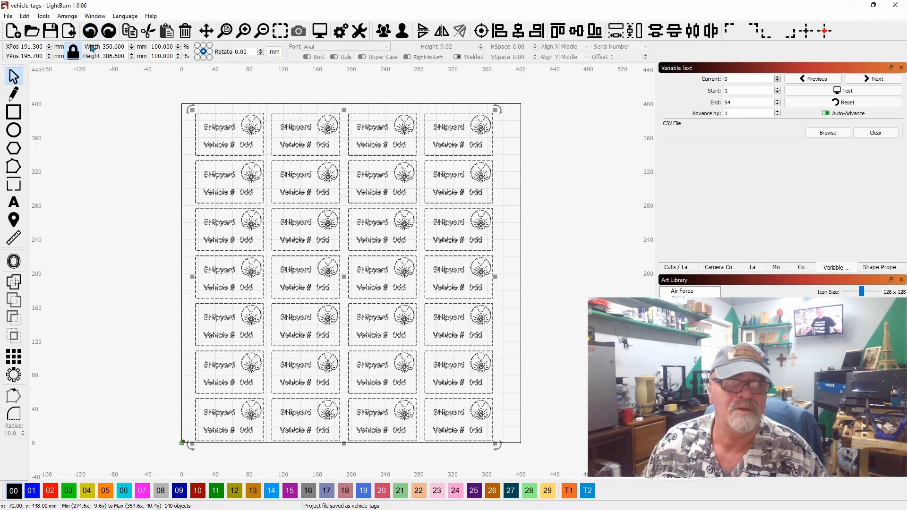
double_click(38, 47)
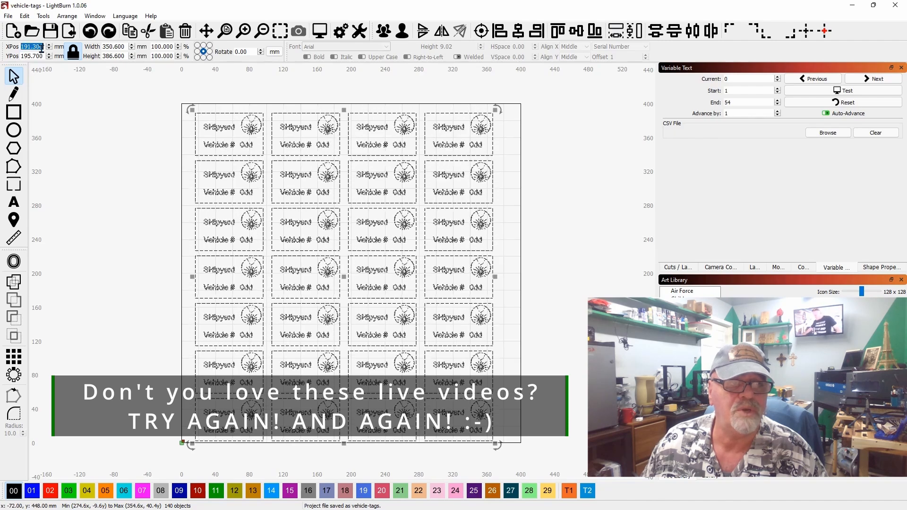
triple_click(42, 48)
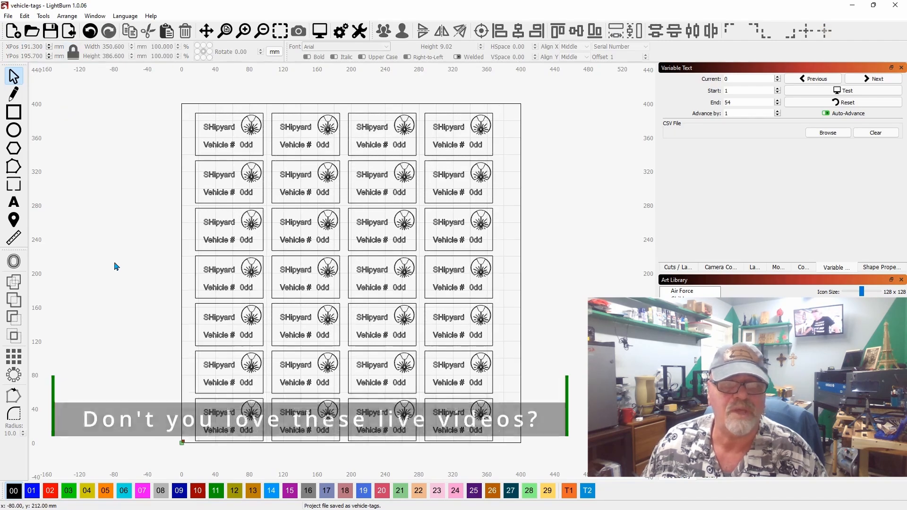
Move the entire tag array to about X 196 and Y 200 mm on the page and clear the selection
drag(527, 448, 134, 70)
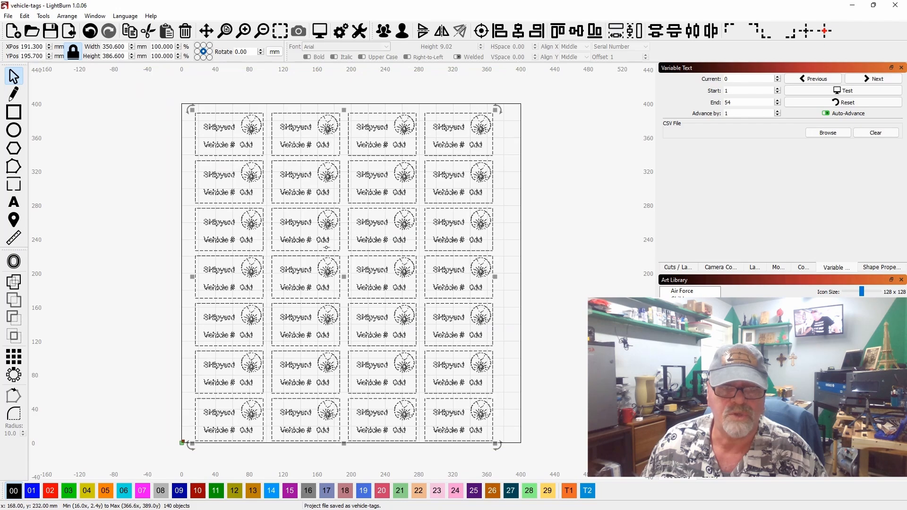
drag(344, 278, 353, 273)
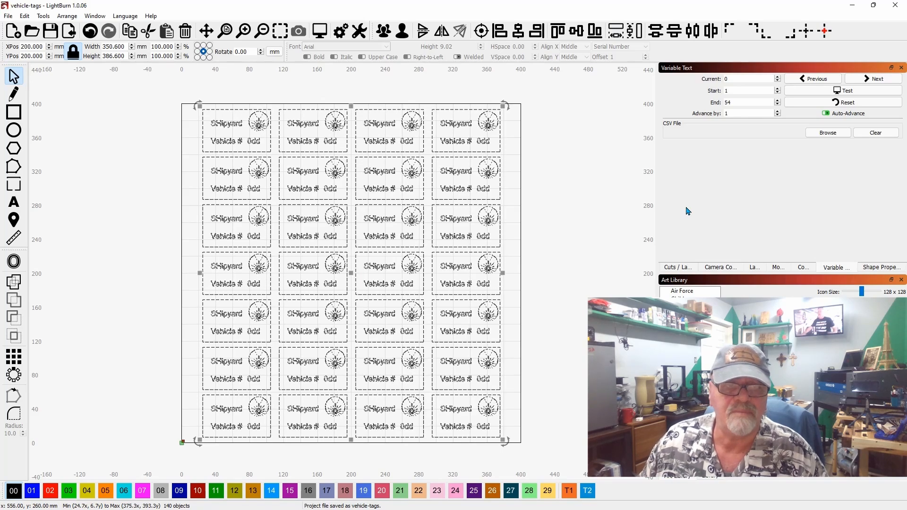
key(Left)
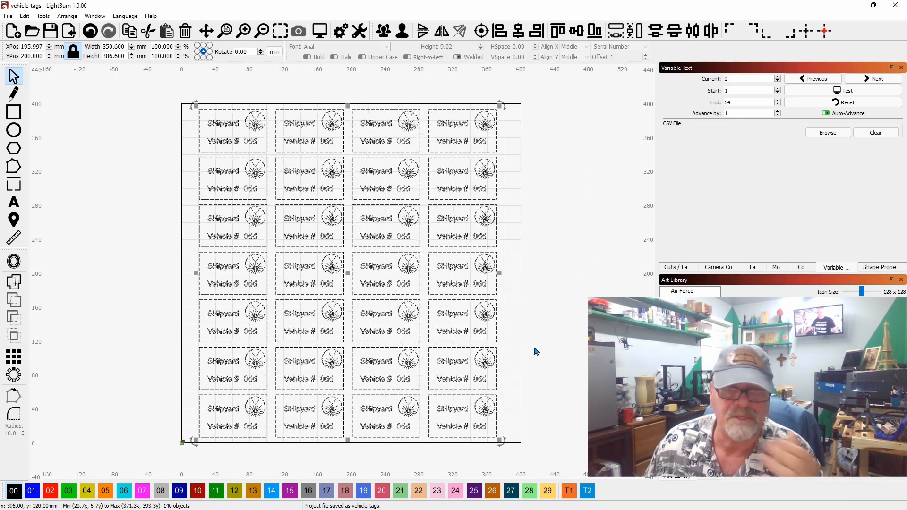
click(572, 249)
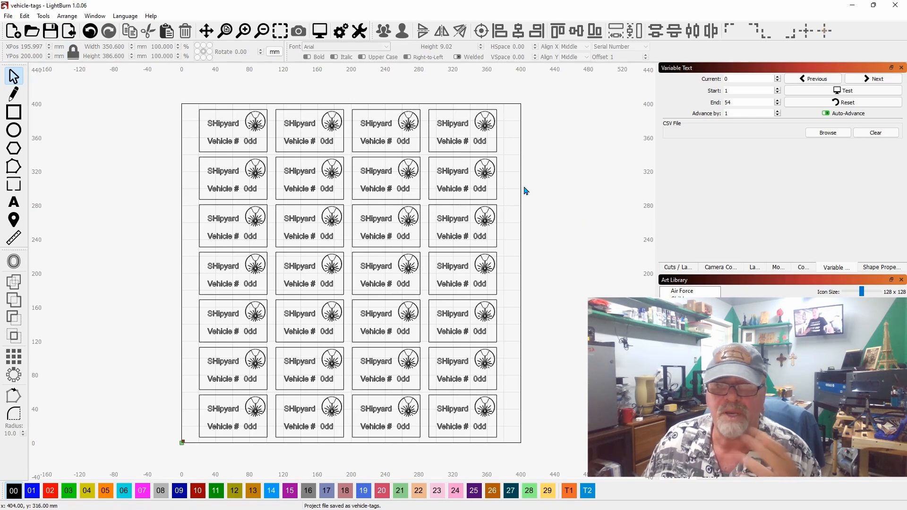
Test the evaluated serial numbers on the canvas and examine the full array in the cut preview
click(812, 93)
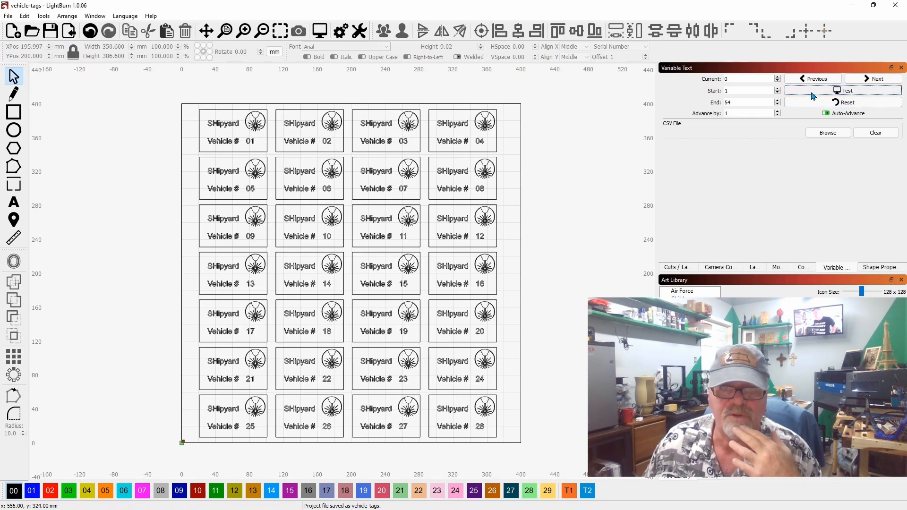
click(812, 93)
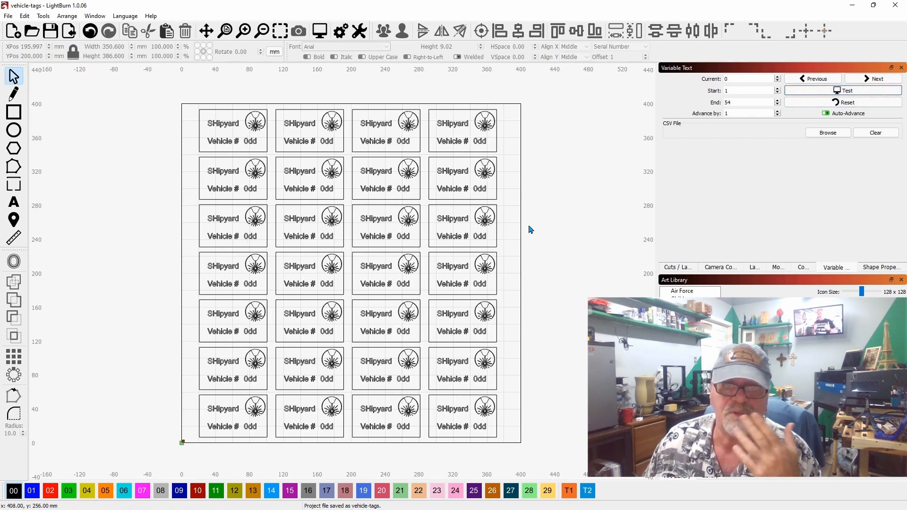
click(320, 31)
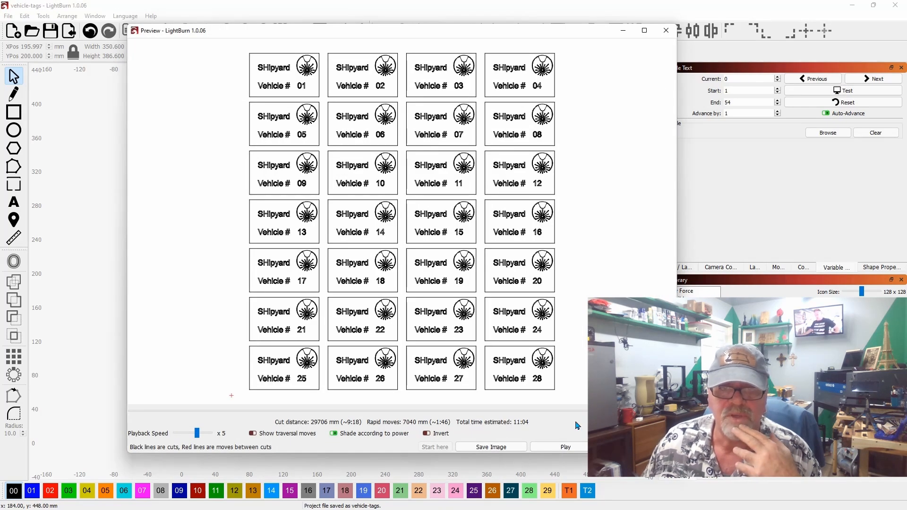
mouse_move(585, 409)
mouse_down()
mouse_move(229, 410)
mouse_move(463, 411)
mouse_move(521, 422)
mouse_up()
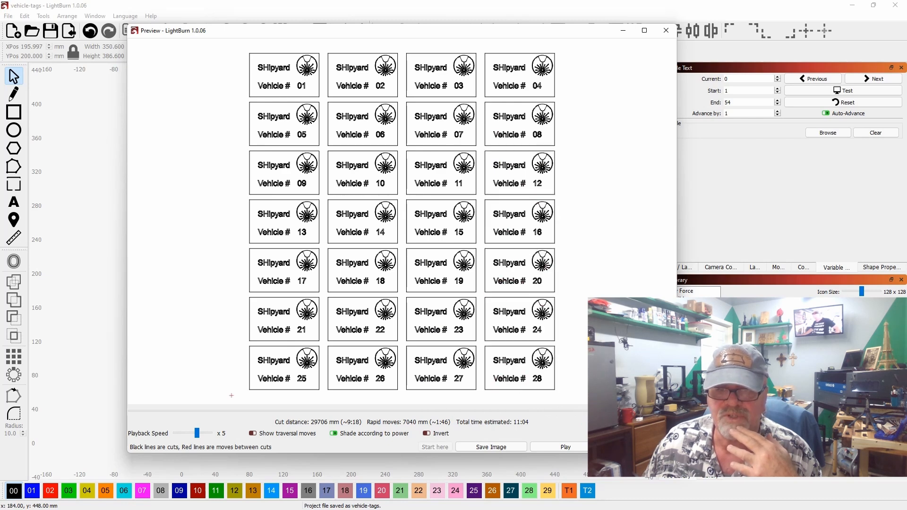
key(Escape)
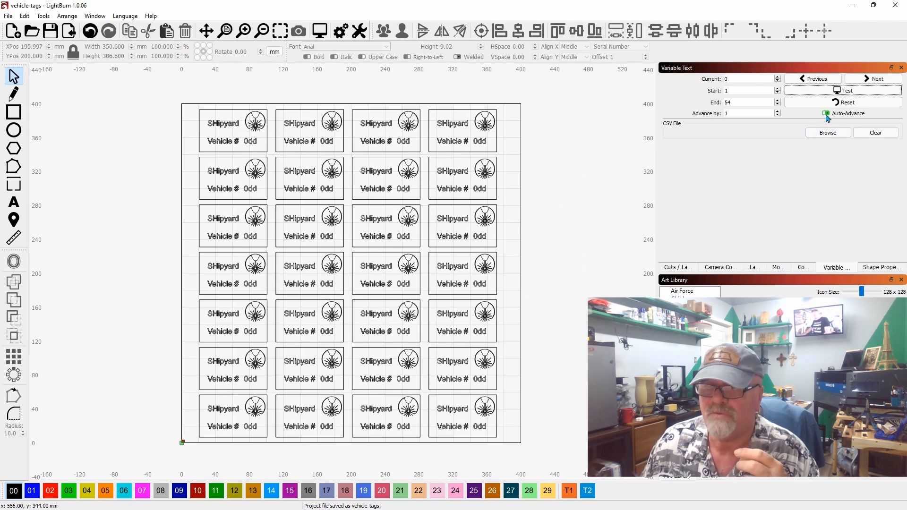
Advance the current serial value to 2 and test how the tags are numbered
click(872, 81)
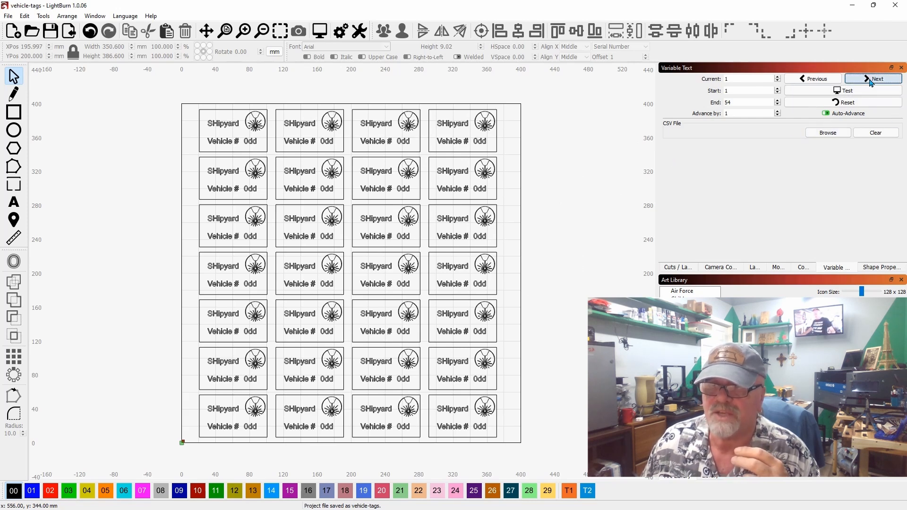
click(838, 93)
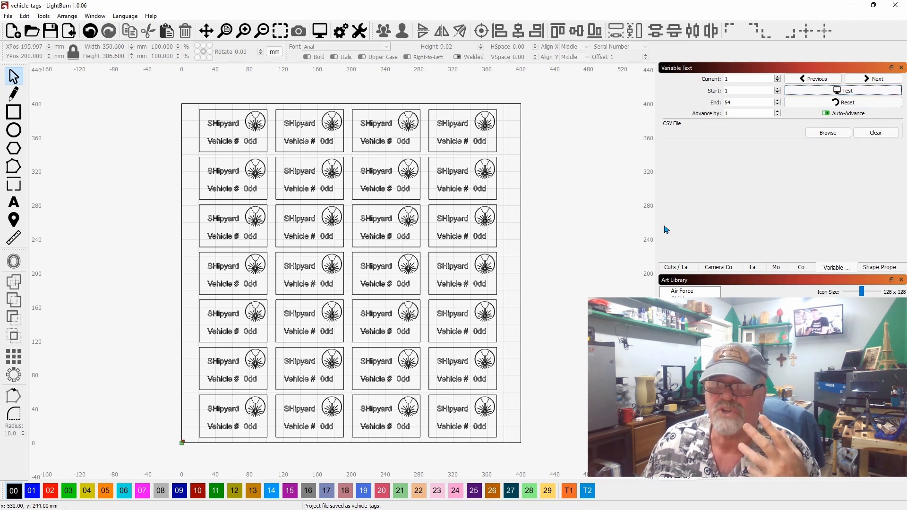
click(866, 81)
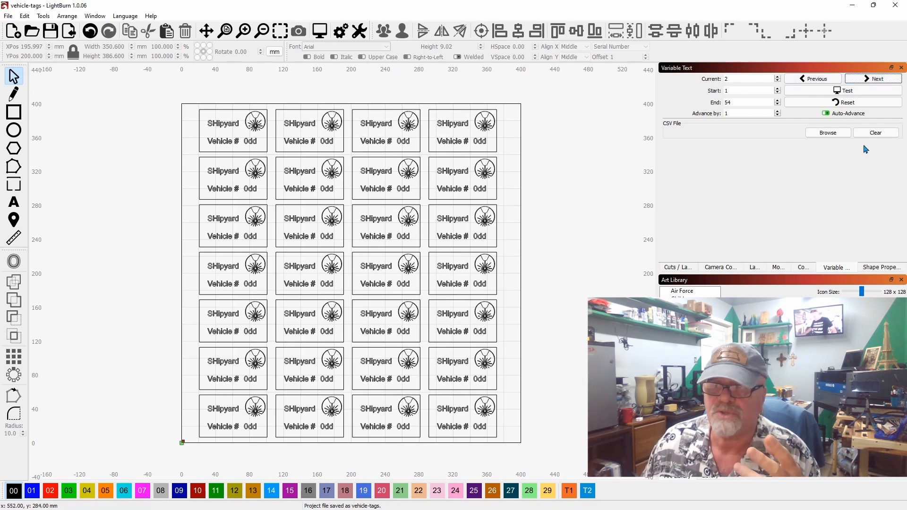
click(843, 92)
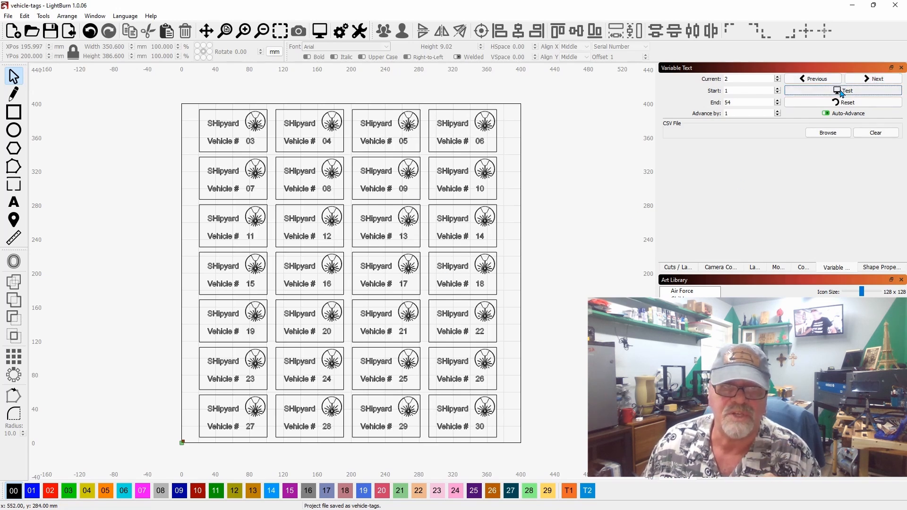
click(843, 92)
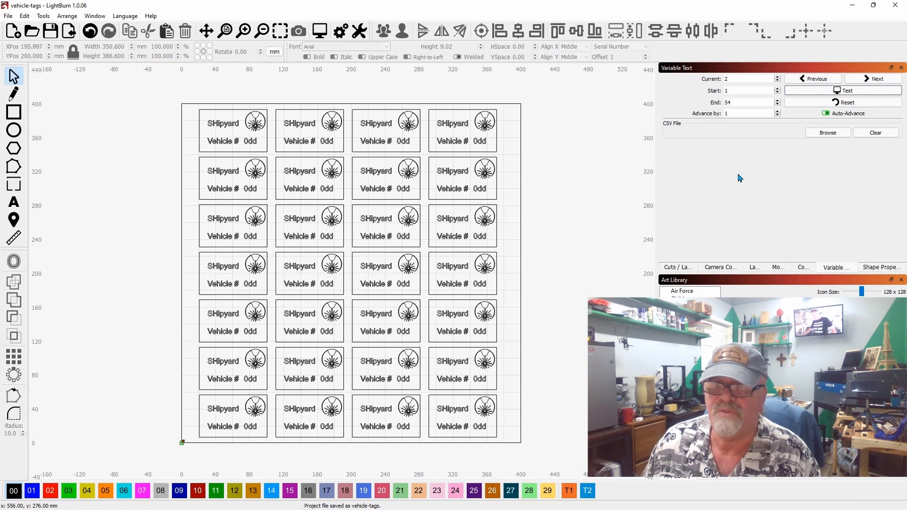
Set the current serial value to 0 and test the evaluated numbers across all tags
double_click(738, 78)
text(0)
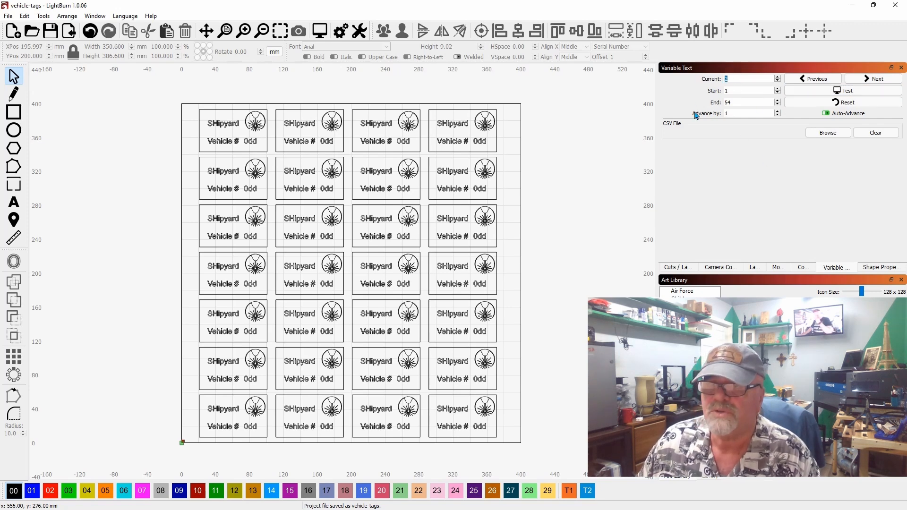
click(824, 91)
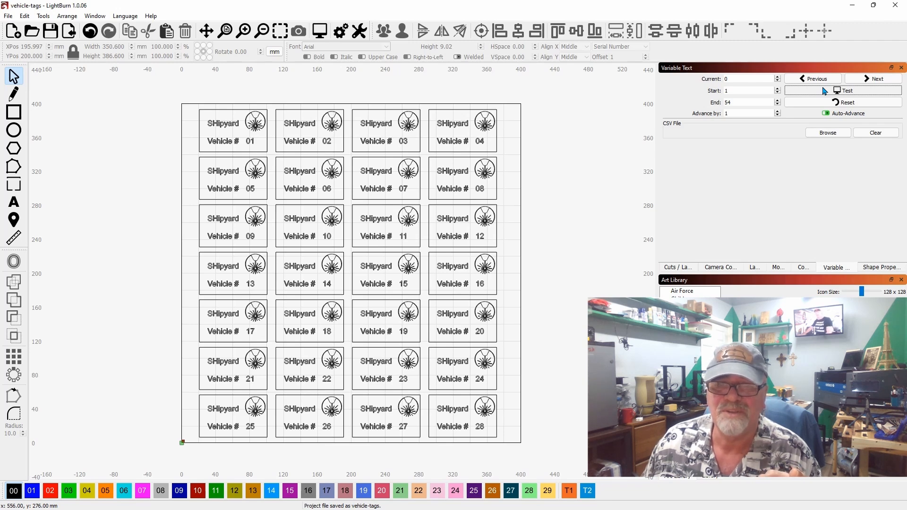
click(824, 91)
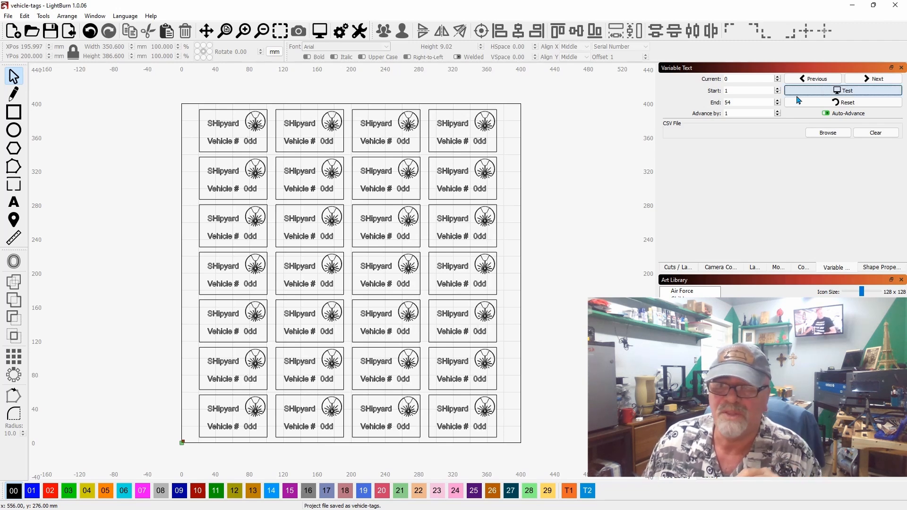
click(812, 91)
click(814, 91)
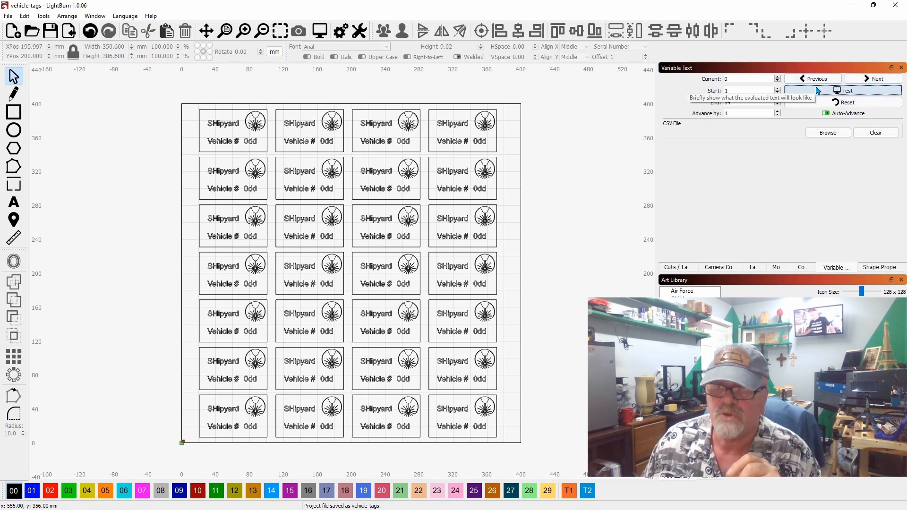
click(818, 90)
click(819, 91)
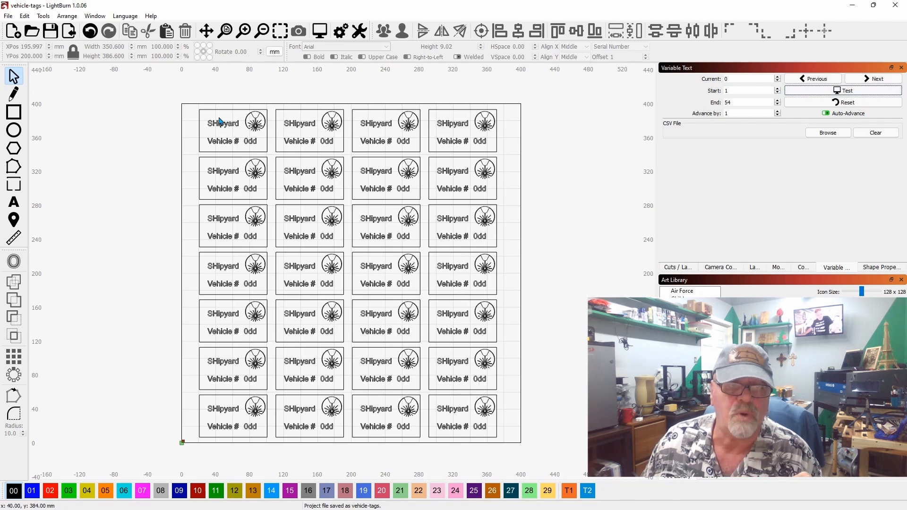